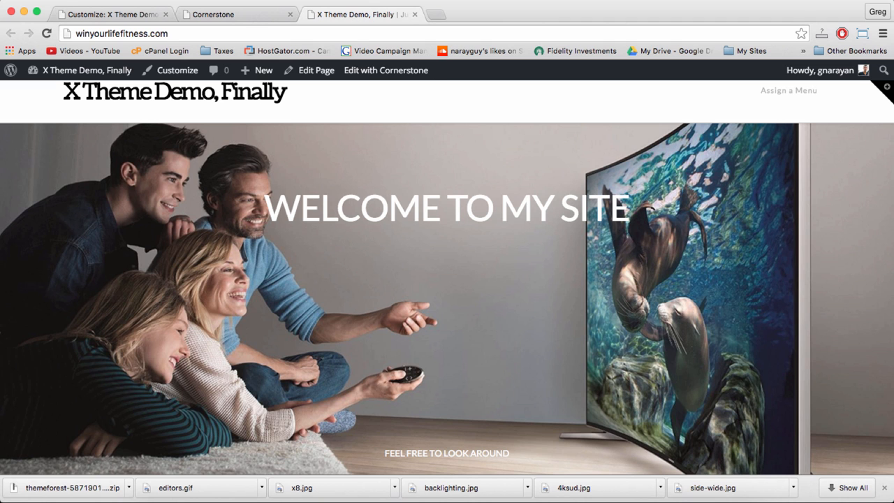
In the Cornerstone editor, format the hero text line "FEEL FREE TO LOOK AROUND" as Heading 3.
click(257, 15)
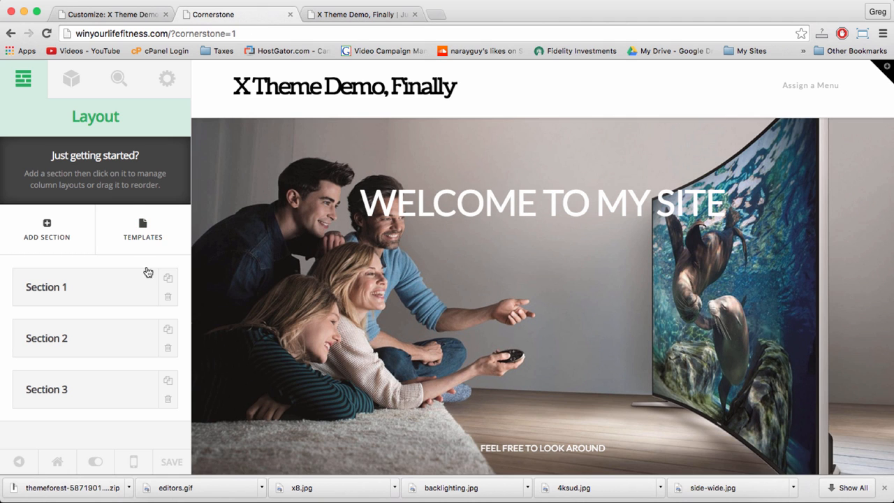
click(420, 213)
scroll(423, 182, down, 1)
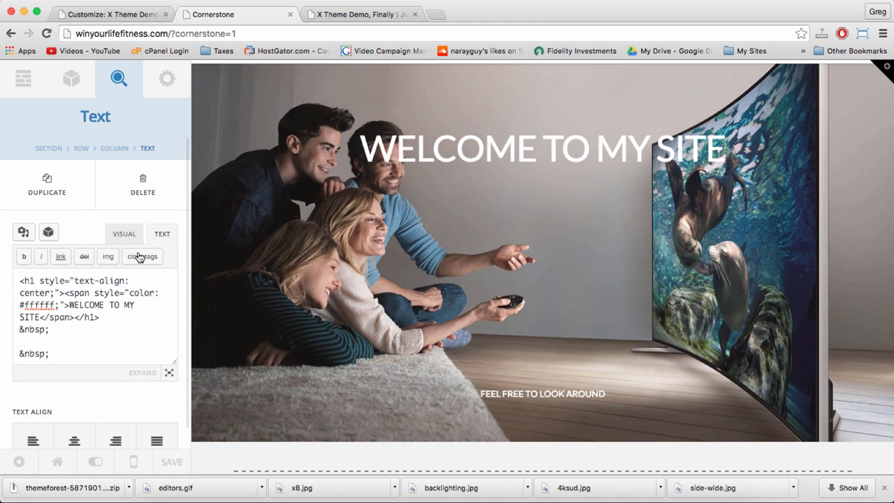
click(126, 236)
scroll(144, 294, down, 3)
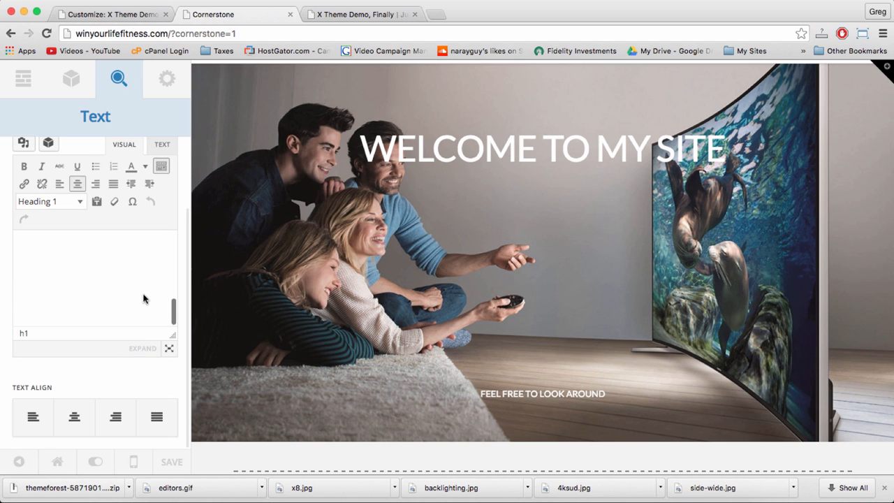
triple_click(124, 316)
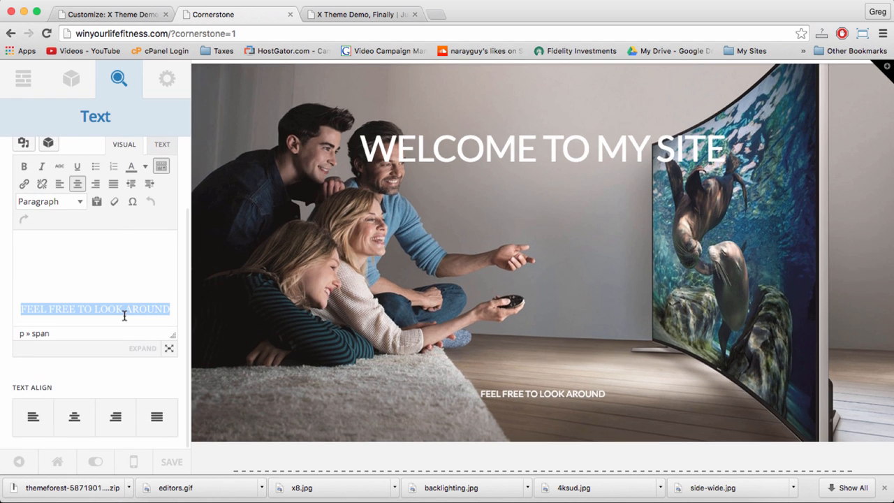
click(77, 203)
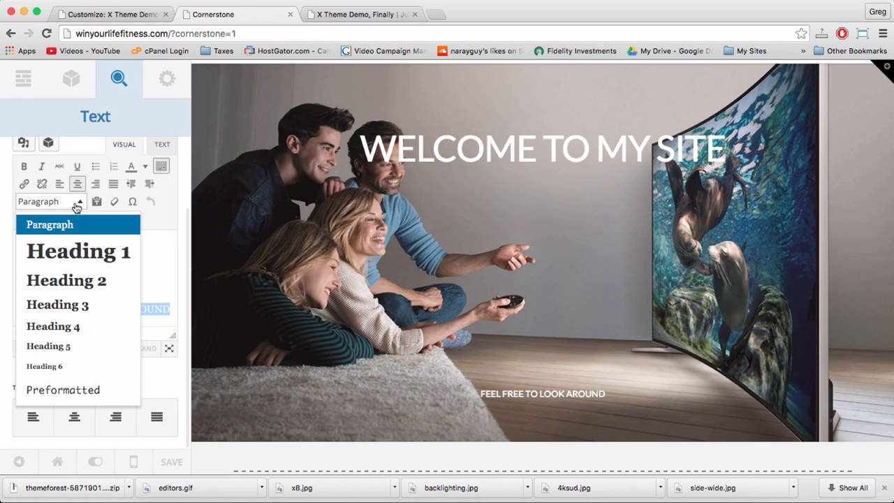
click(80, 305)
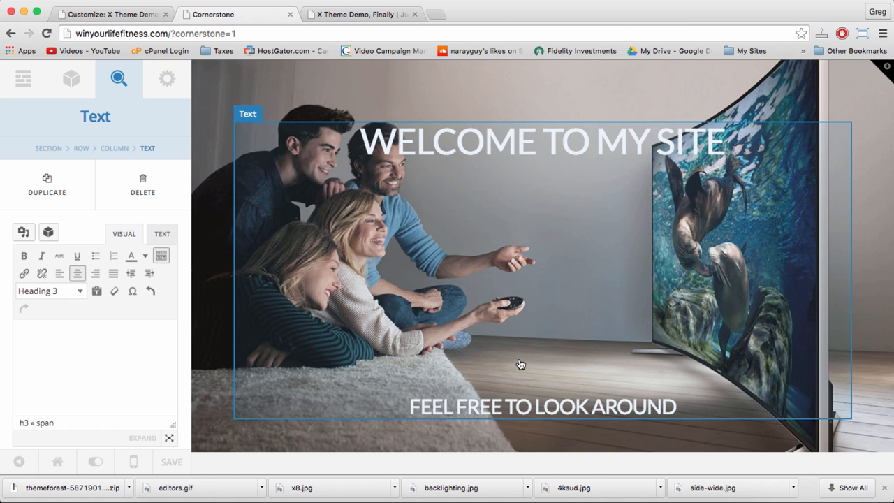
Add a Button element to the empty section below the hero image and review its settings.
click(71, 78)
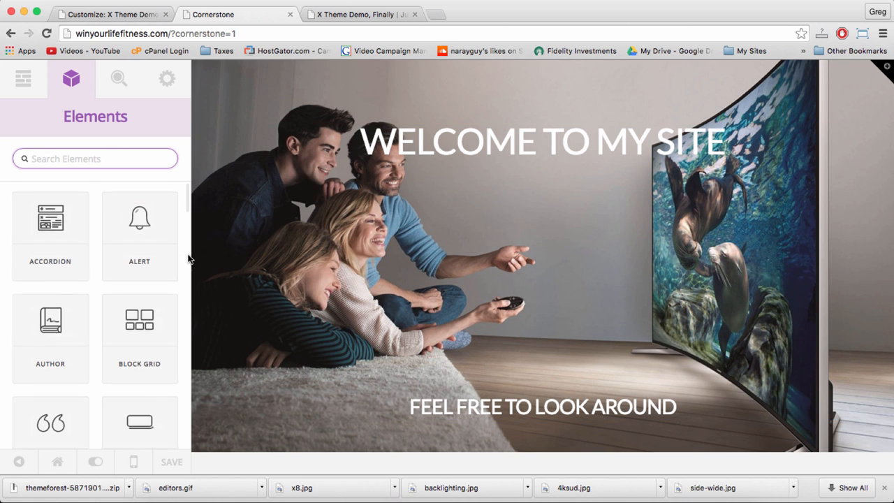
scroll(177, 247, down, 3)
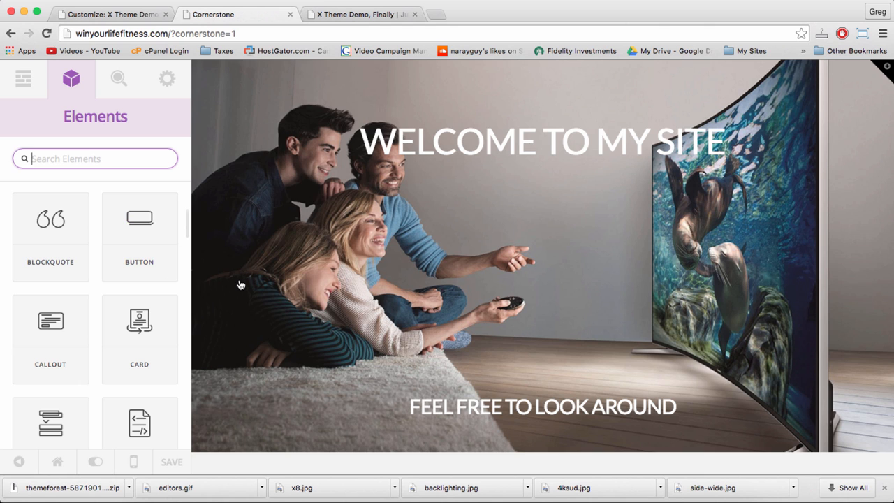
scroll(240, 285, up, 2)
scroll(241, 285, down, 4)
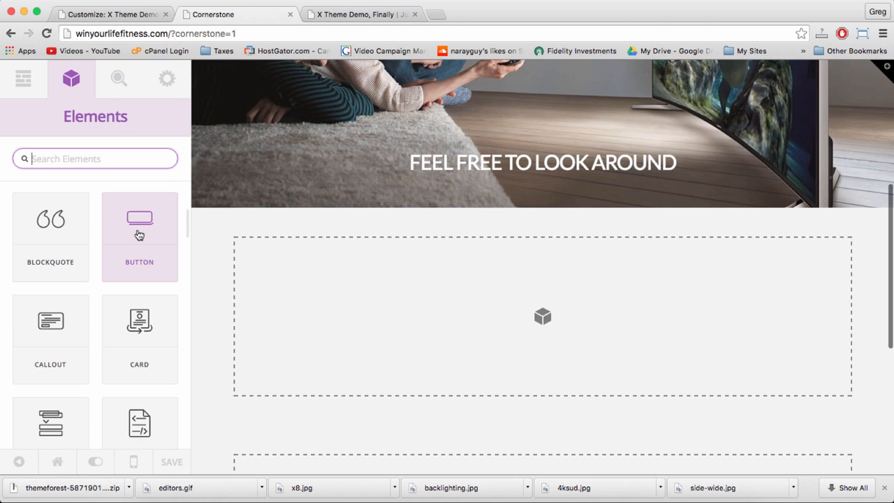
drag(140, 231, 414, 307)
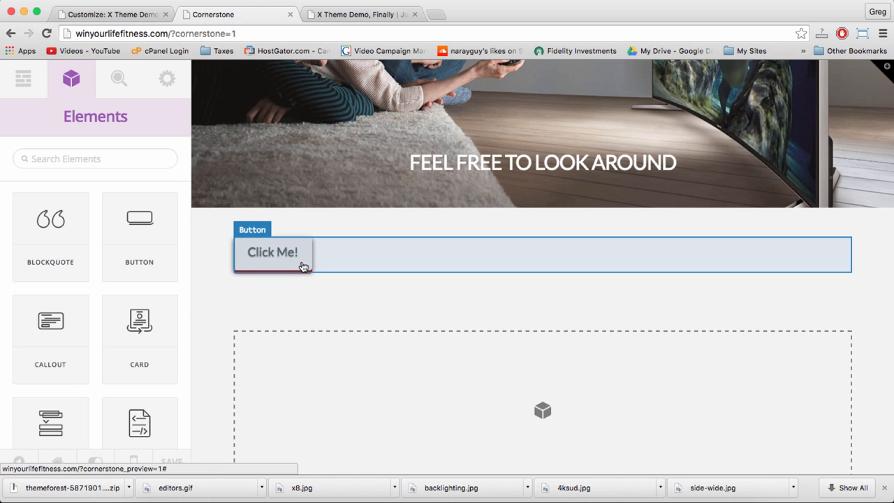
click(303, 267)
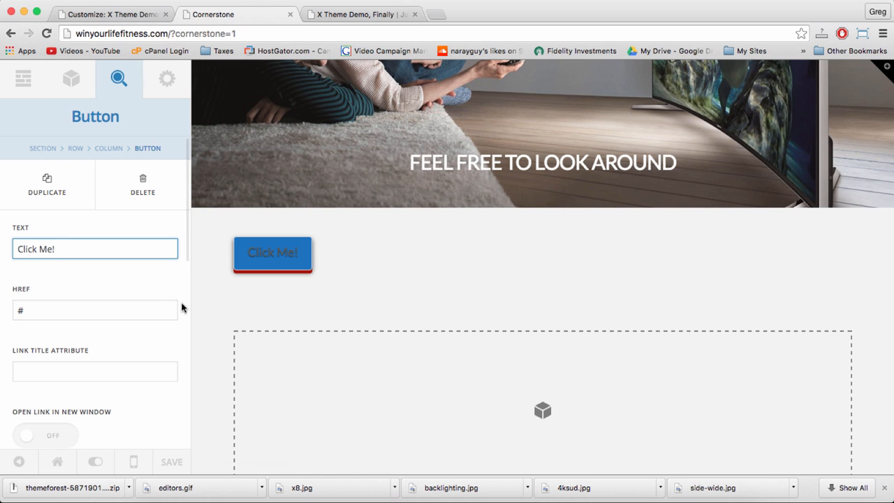
scroll(182, 308, down, 8)
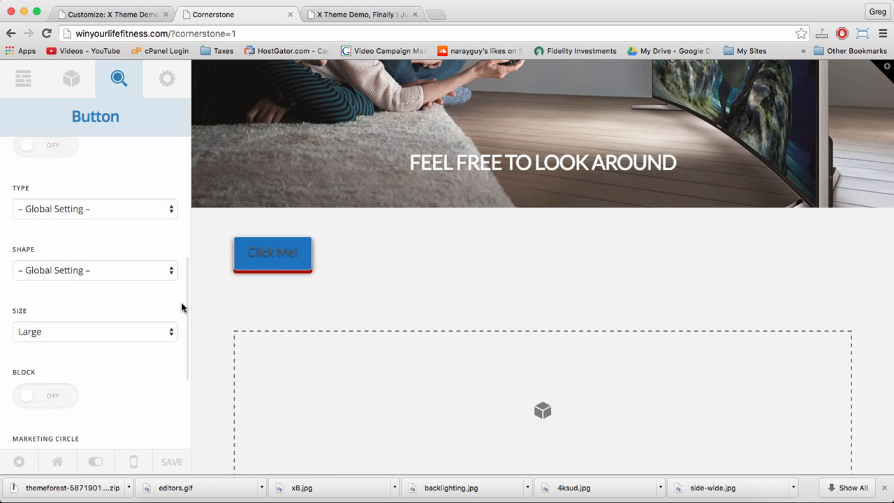
Delete the Button element from the section below the hero image.
click(248, 255)
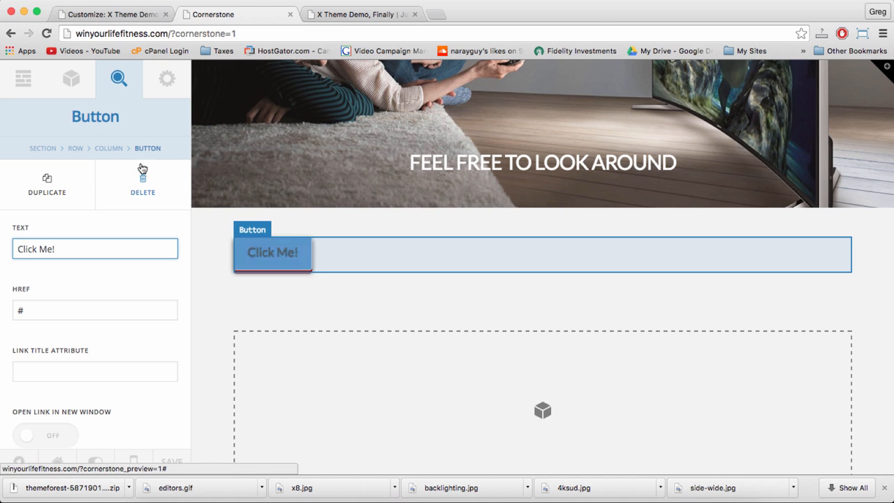
click(138, 182)
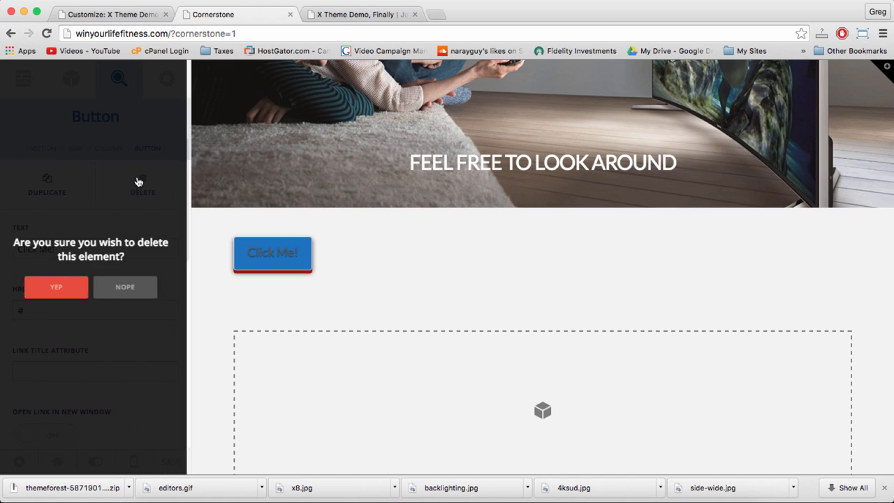
click(64, 286)
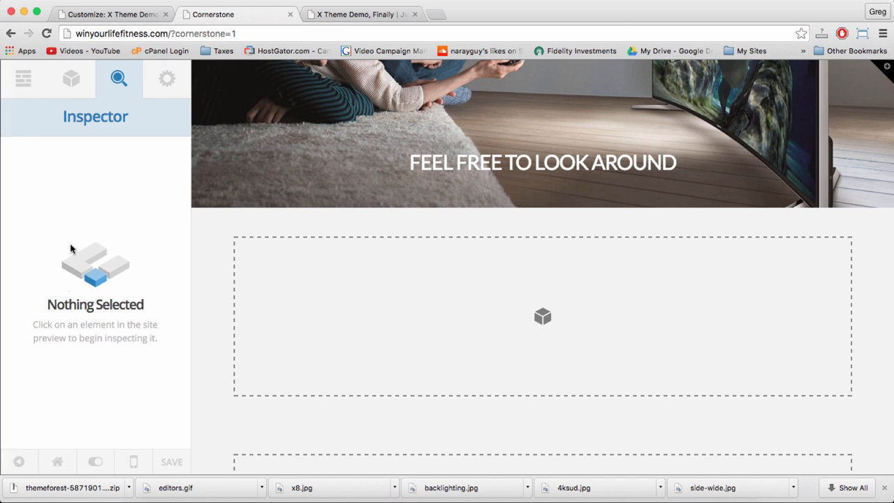
Search the web for "shortcodes integrity" and open the Buttons page of the Integrity shortcodes demo.
click(436, 17)
text(shortcodes integrity)
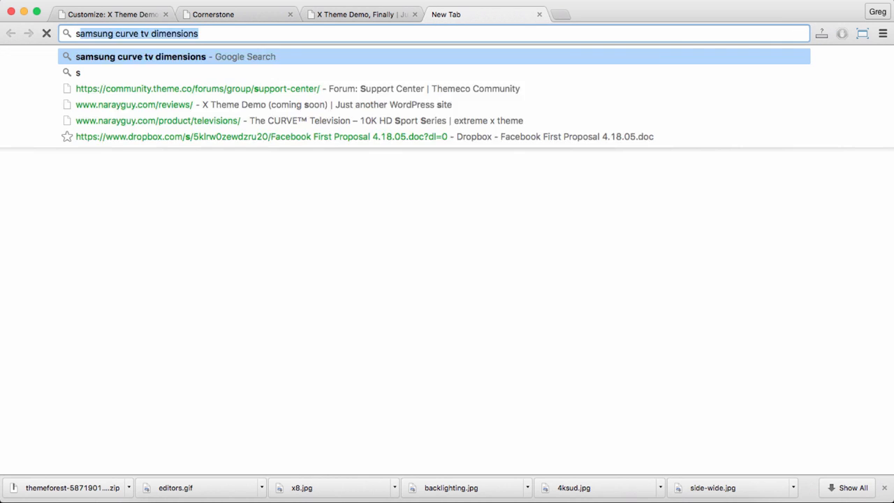
key(Return)
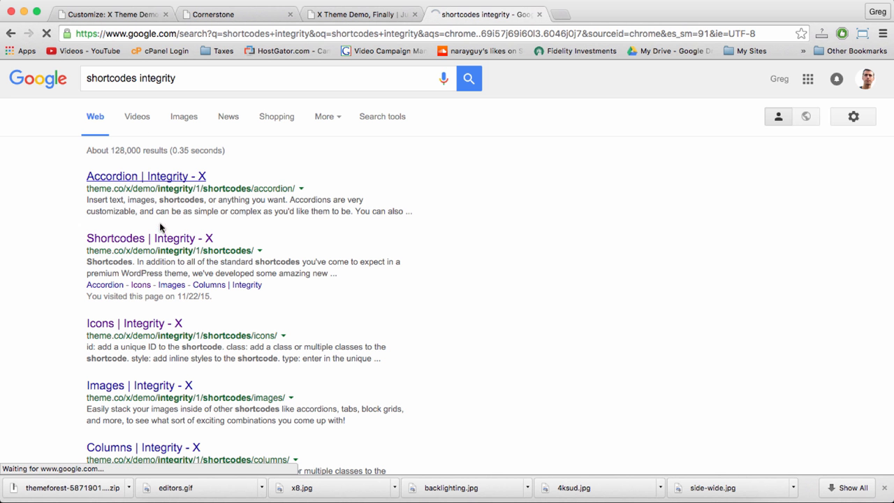
click(163, 239)
mouse_move(675, 96)
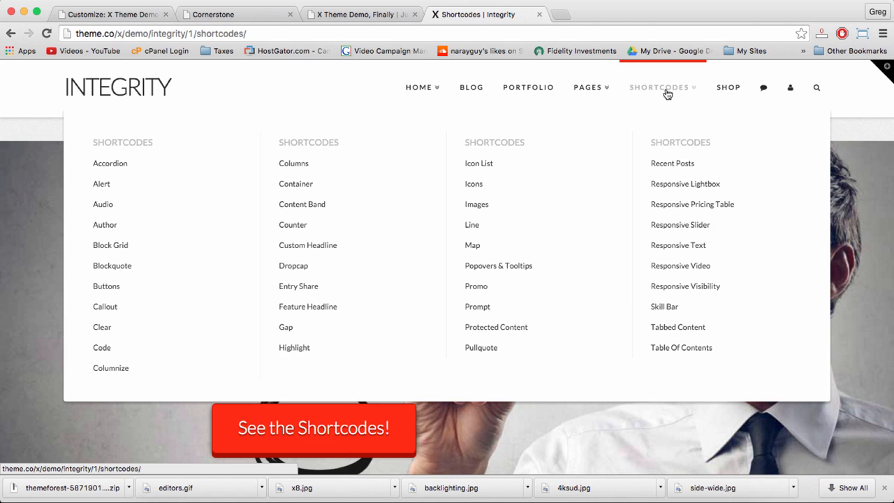
click(101, 292)
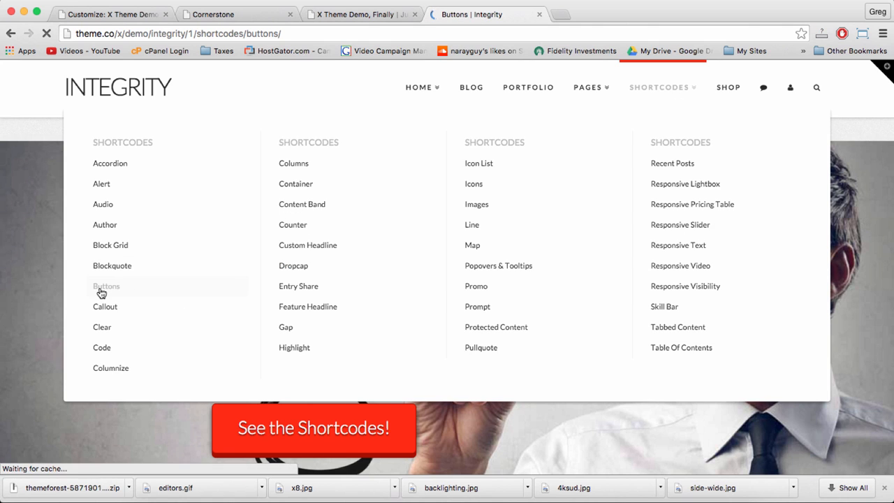
Copy the large Flat Round button shortcode with the cogs icon from the button examples.
scroll(252, 313, down, 5)
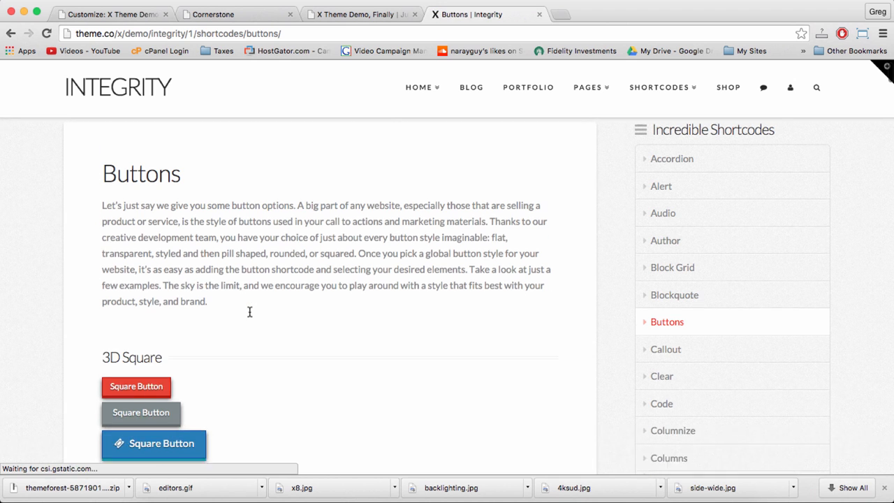
scroll(324, 318, down, 5)
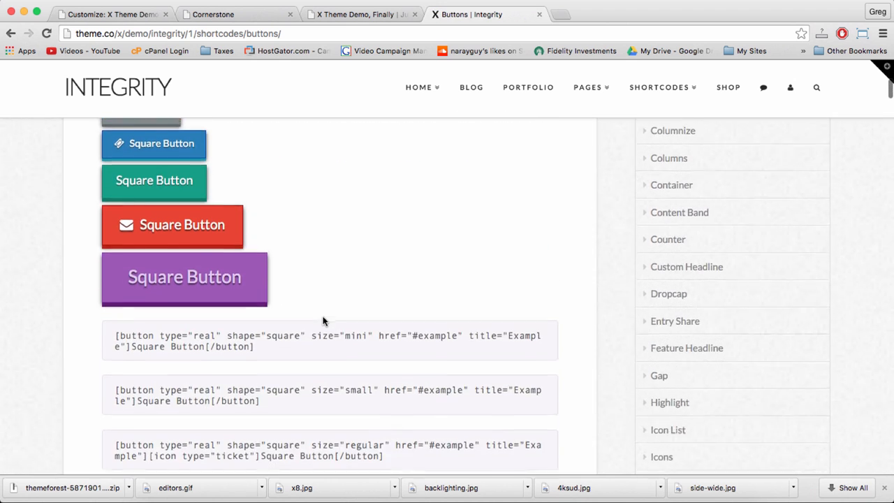
scroll(336, 256, down, 10)
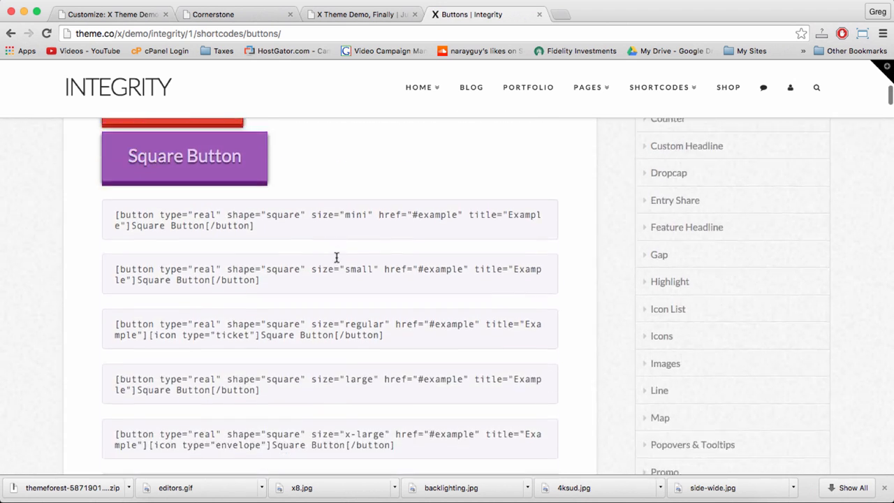
scroll(336, 258, down, 3)
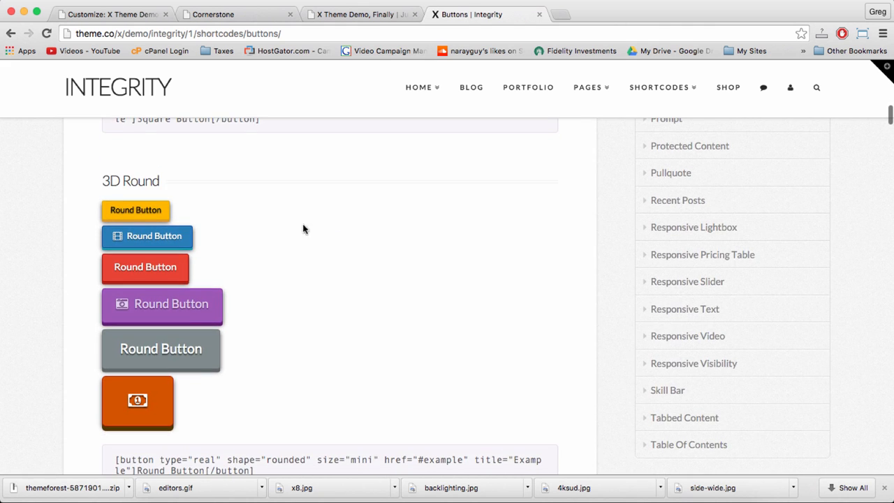
scroll(226, 301, down, 15)
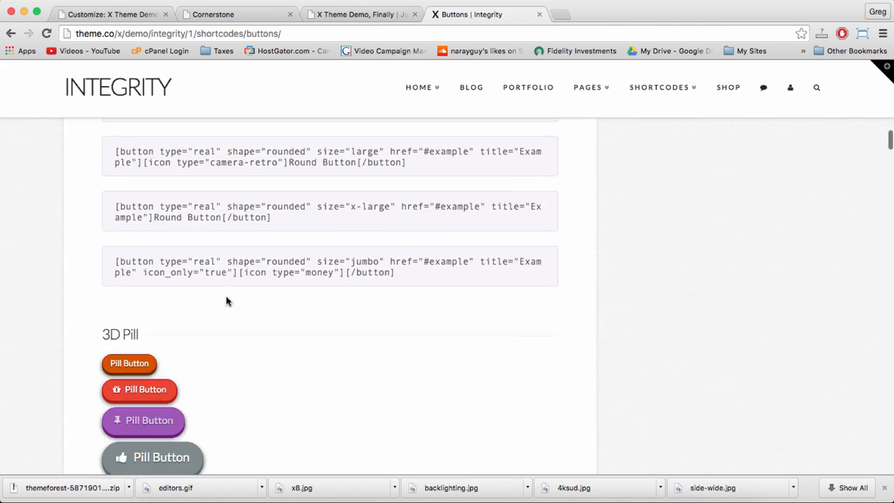
scroll(226, 300, down, 15)
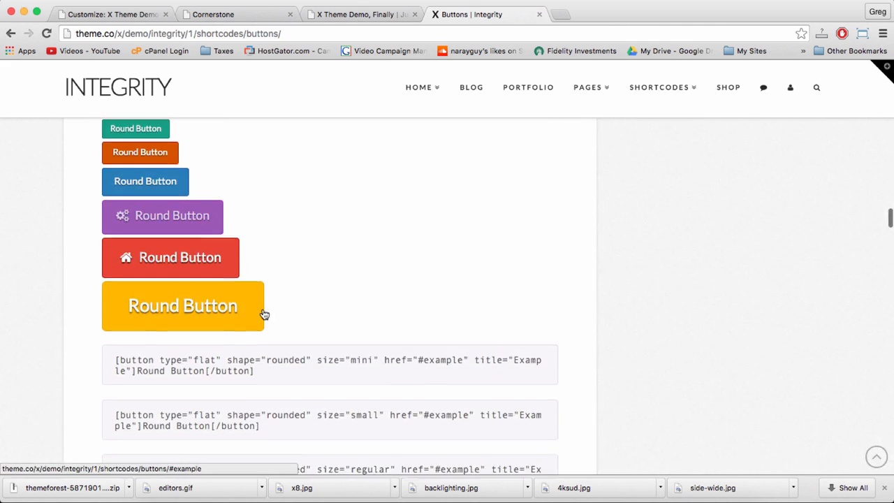
scroll(295, 324, down, 2)
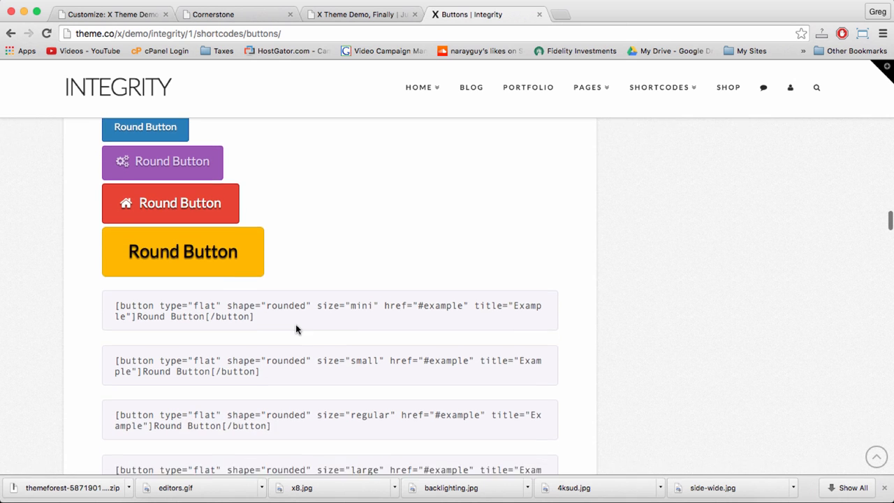
scroll(210, 220, up, 5)
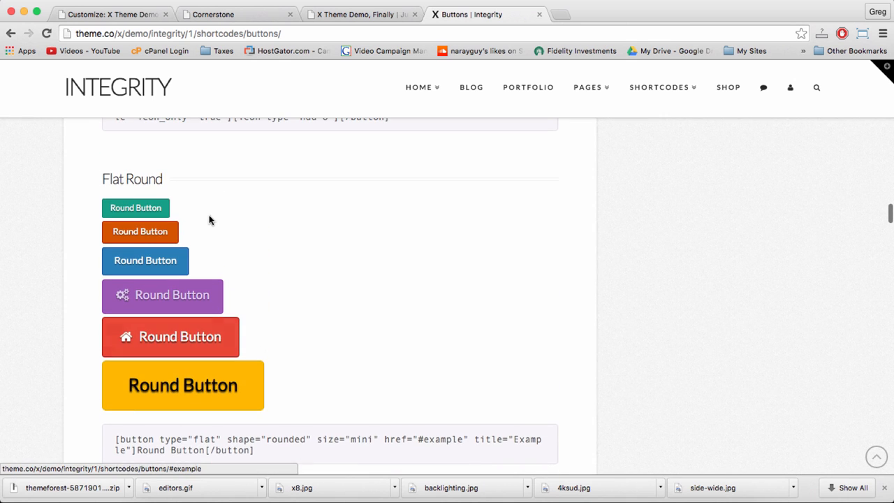
scroll(294, 297, down, 9)
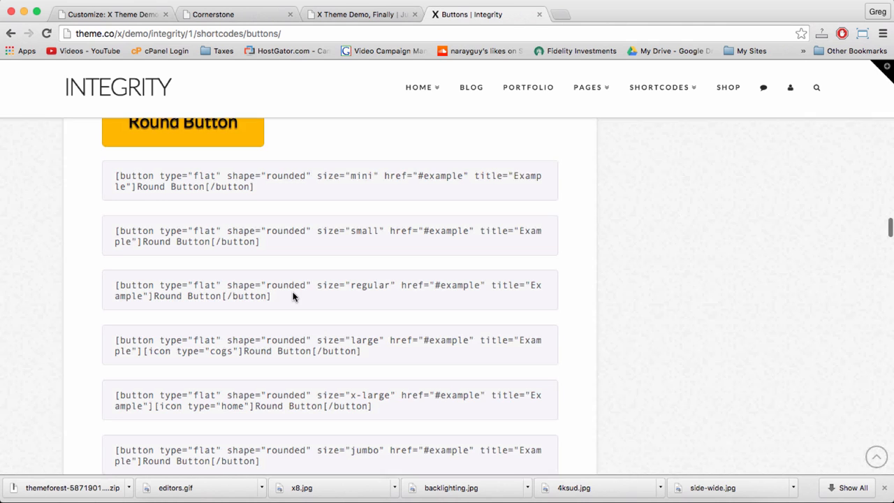
drag(372, 346, 108, 337)
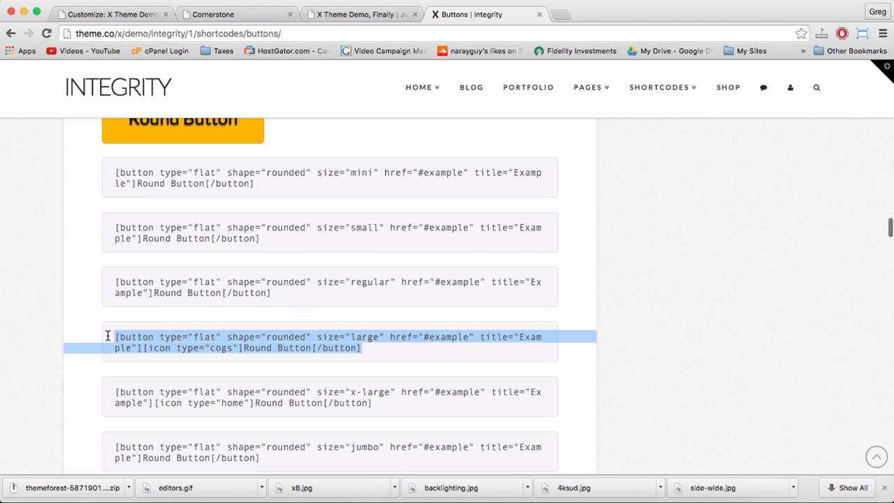
right_click(163, 342)
click(184, 368)
Back in Cornerstone, paste the copied button shortcode on a new line after the "FEEL FREE TO LOOK AROUND" heading in the hero text's code.
click(250, 14)
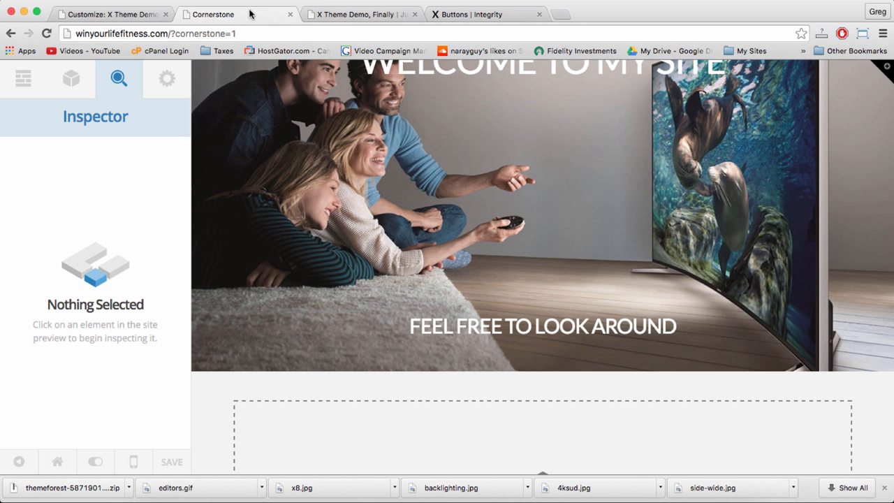
click(534, 301)
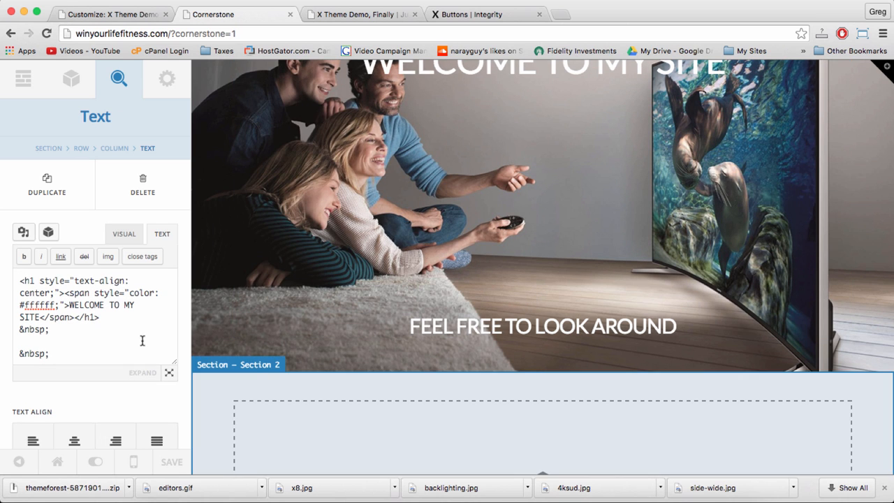
scroll(133, 340, down, 5)
click(114, 322)
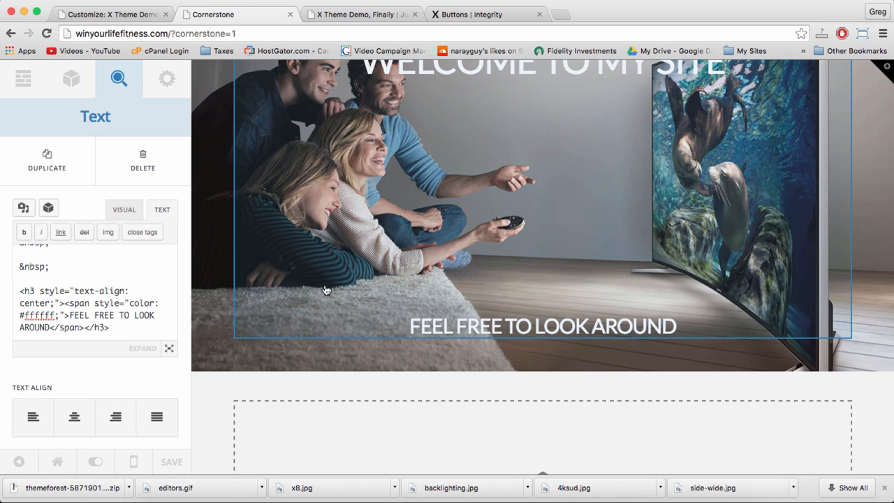
key(Return)
key(Return)
key(Return)
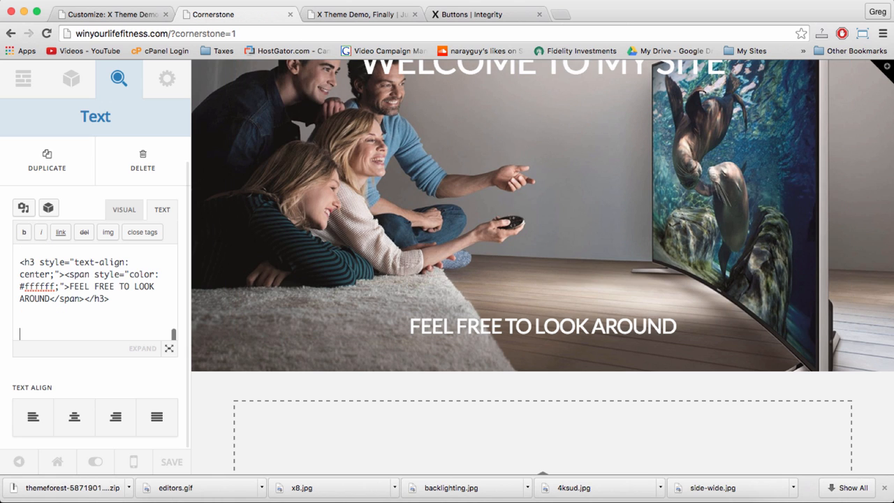
right_click(105, 325)
click(124, 379)
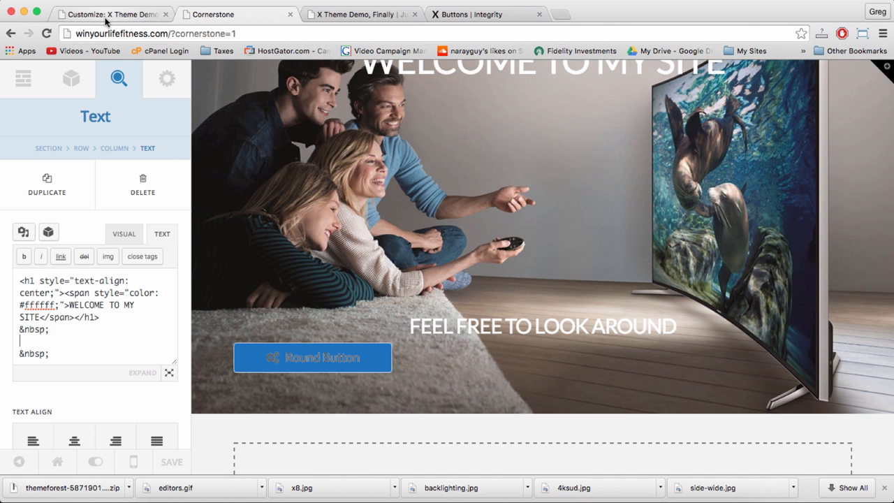
scroll(86, 327, down, 10)
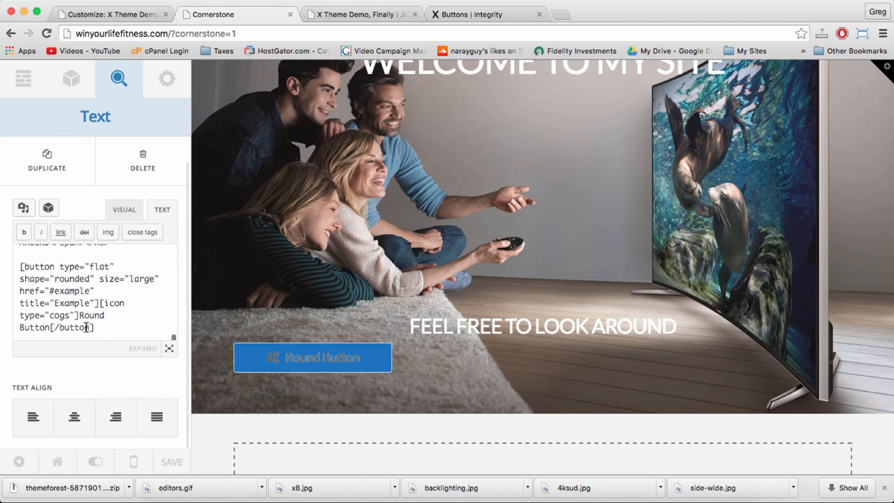
Center the button shortcode beneath the "FEEL FREE TO LOOK AROUND" heading in the hero text's visual editor.
click(125, 209)
scroll(115, 312, down, 10)
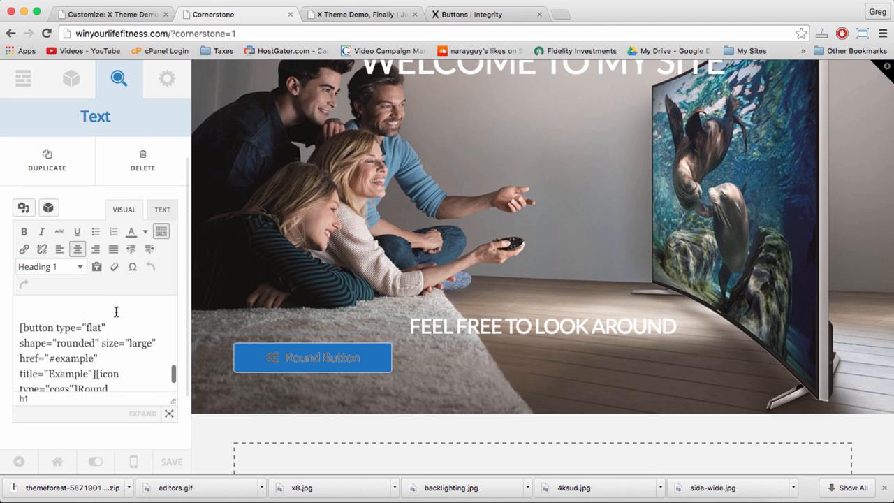
drag(100, 311, 20, 235)
scroll(19, 272, up, 2)
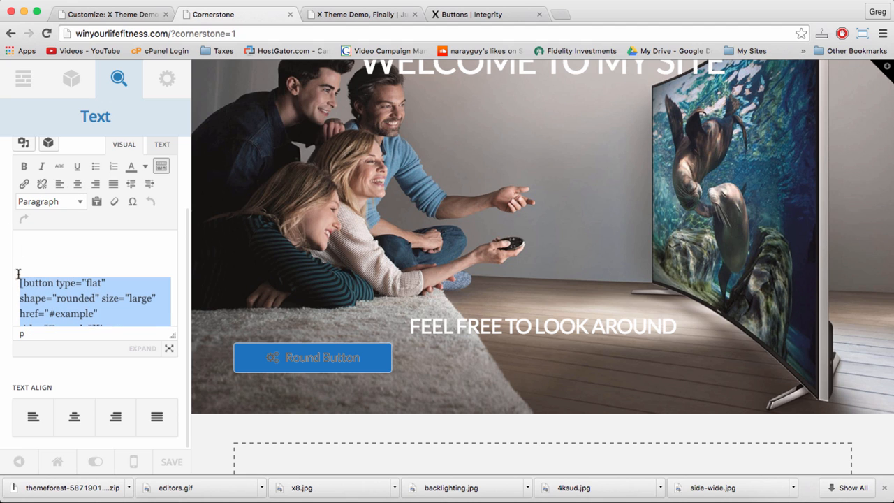
click(77, 184)
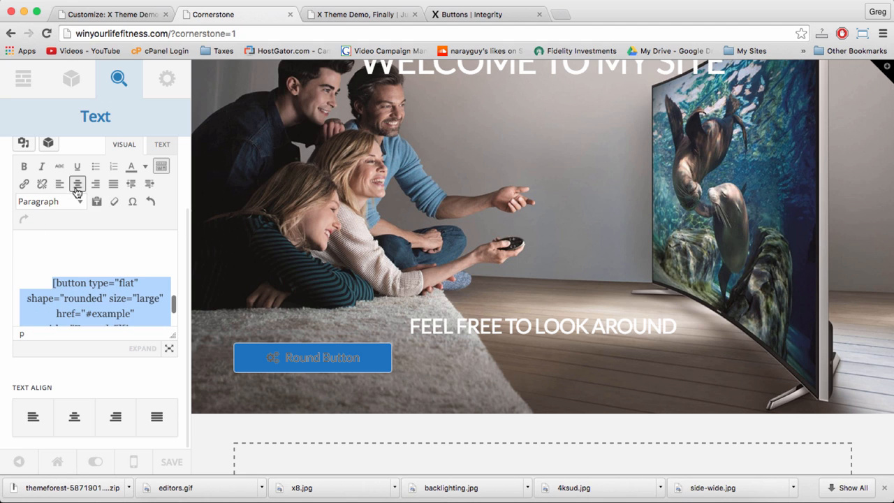
Try to add spacing above the button by inserting blank lines before its shortcode in the visual editor.
click(76, 251)
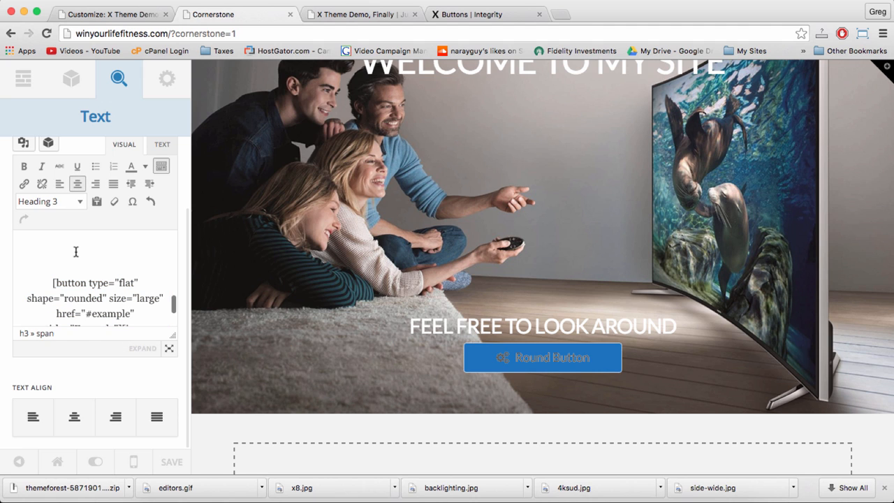
click(76, 269)
key(Return)
key(Return)
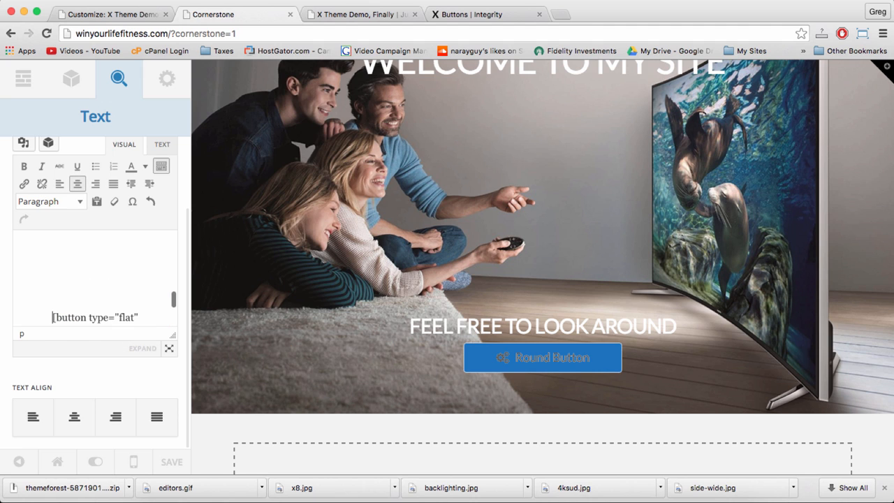
Delete the empty centered paragraphs between the "FEEL FREE TO LOOK AROUND" heading and the button shortcode in the hero text's code.
click(162, 144)
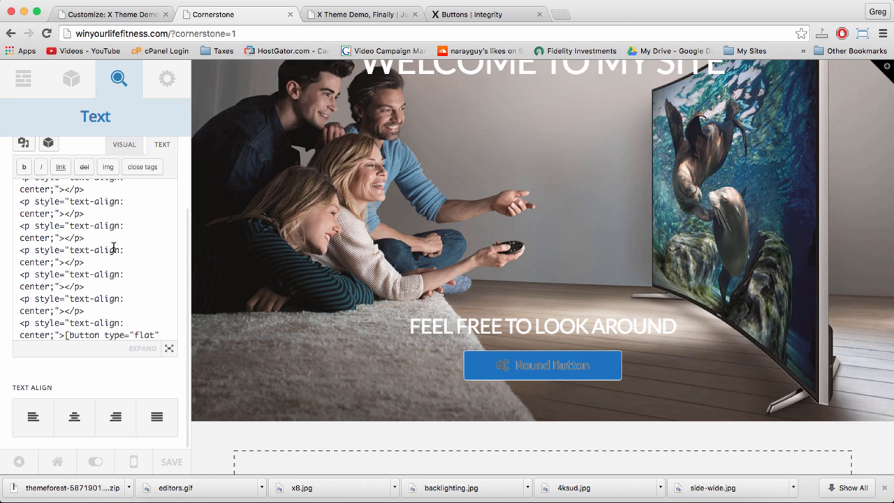
scroll(105, 311, down, 3)
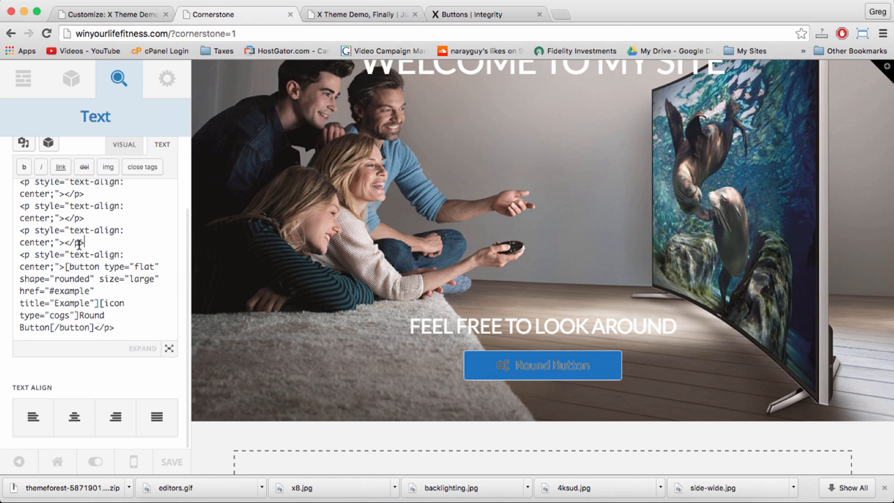
drag(79, 243, 11, 256)
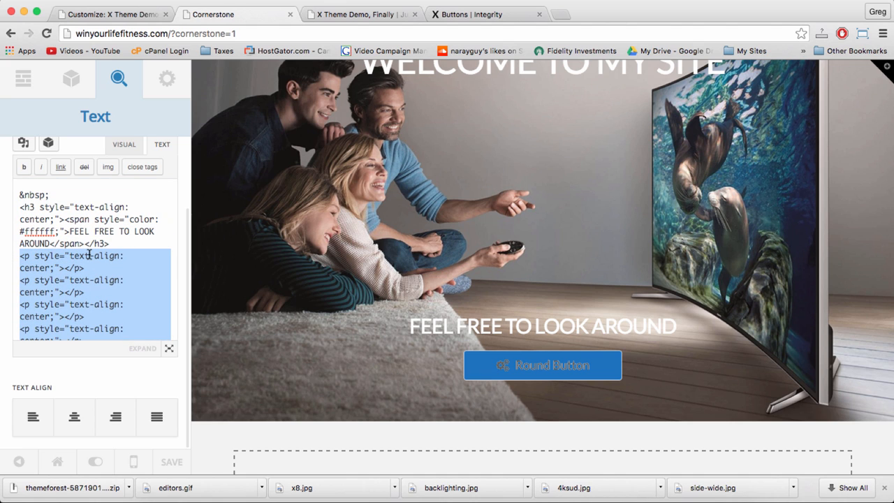
key(BackSpace)
Add spacing between the heading and the button by inserting two "&nbsp;" lines above the button's paragraph in the code.
key(Return)
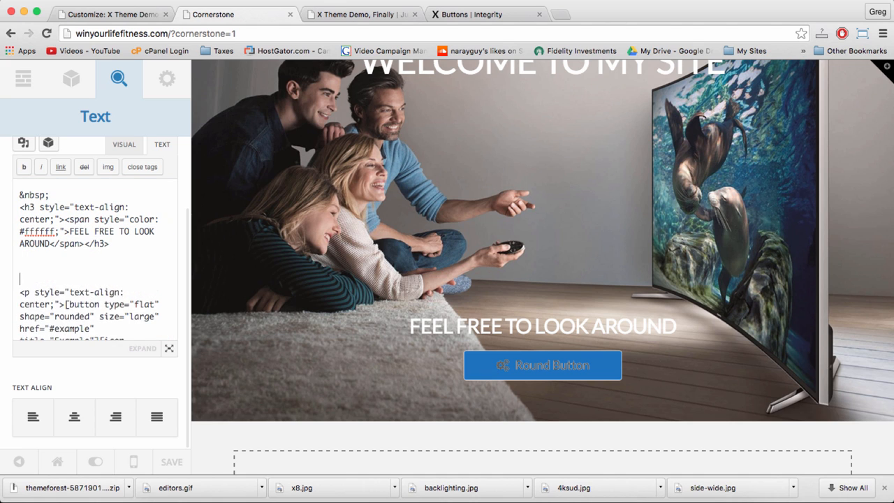
key(Return)
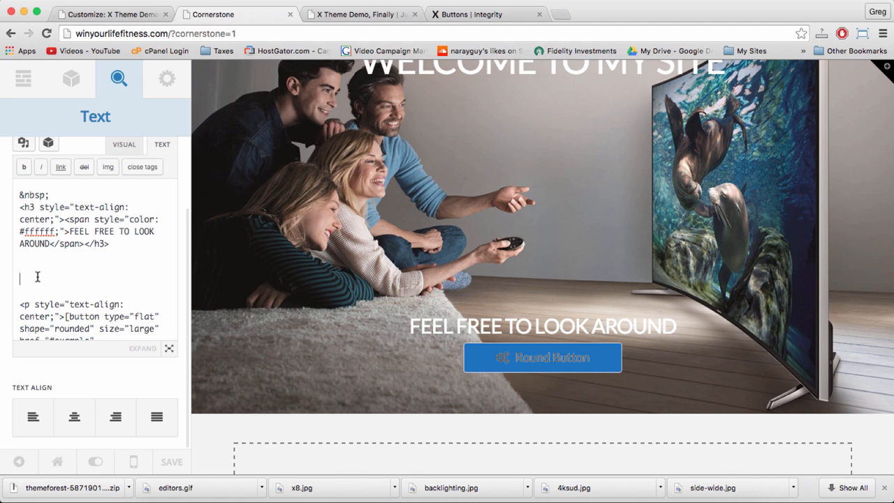
text(&nbsp;)
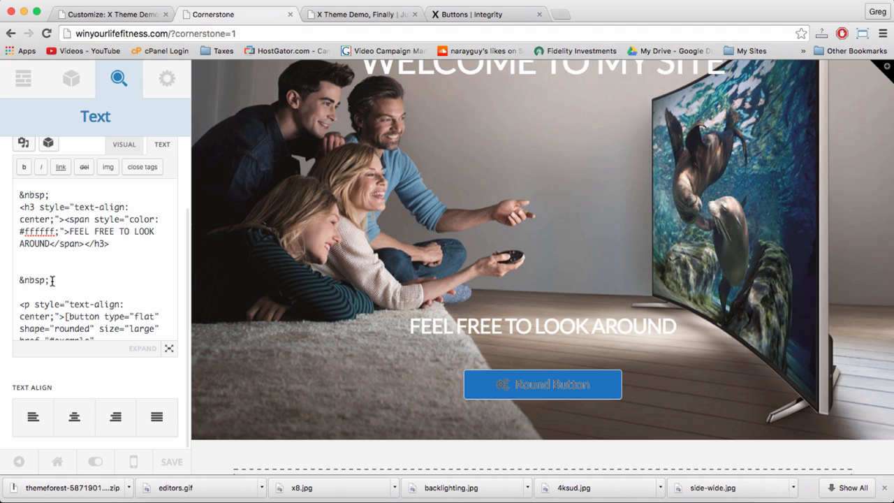
drag(52, 281, 9, 280)
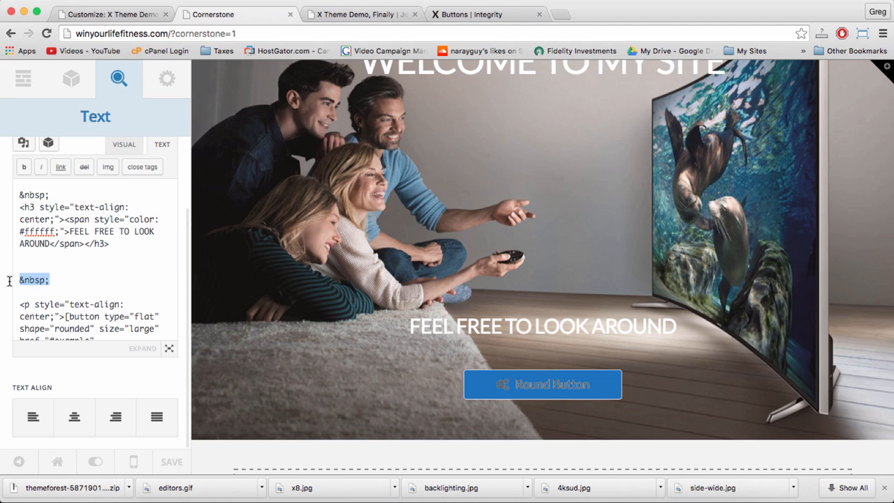
click(58, 280)
key(Return)
key(Delete)
key(super+v)
key(Return)
key(super+v)
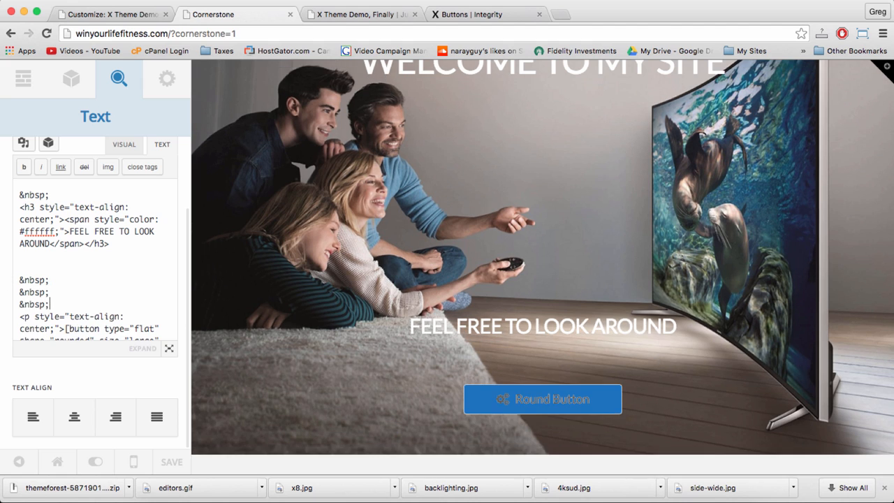
key(Return)
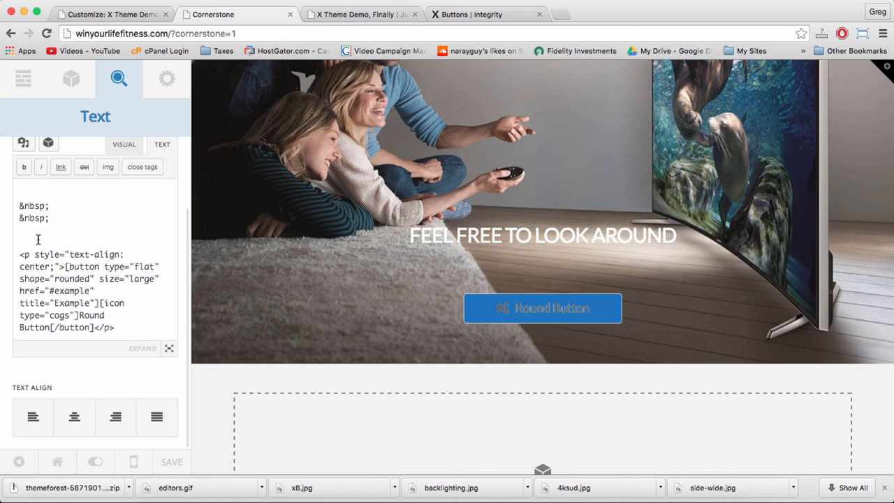
Save the page in Cornerstone and check the new button on the reloaded live homepage.
click(174, 462)
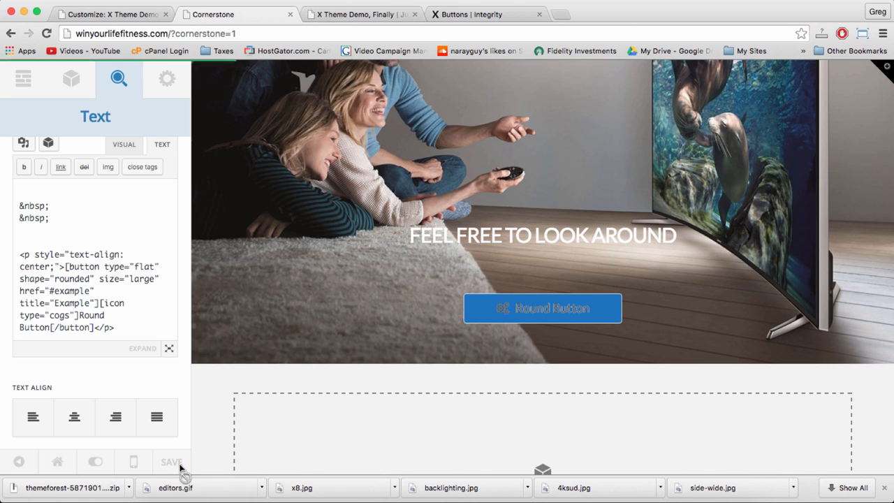
click(388, 14)
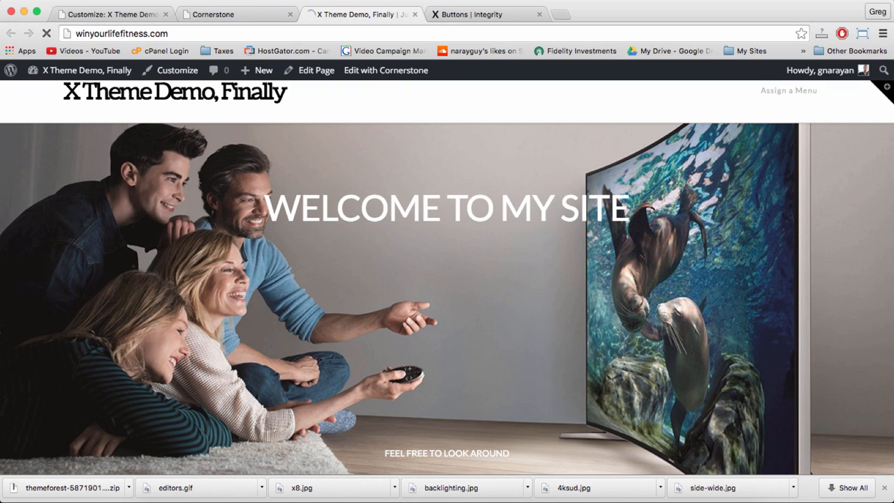
scroll(427, 221, down, 5)
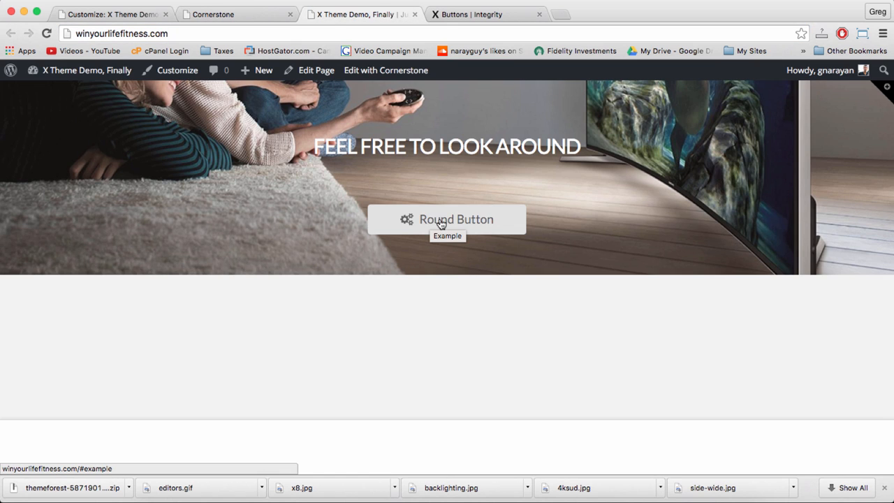
click(441, 222)
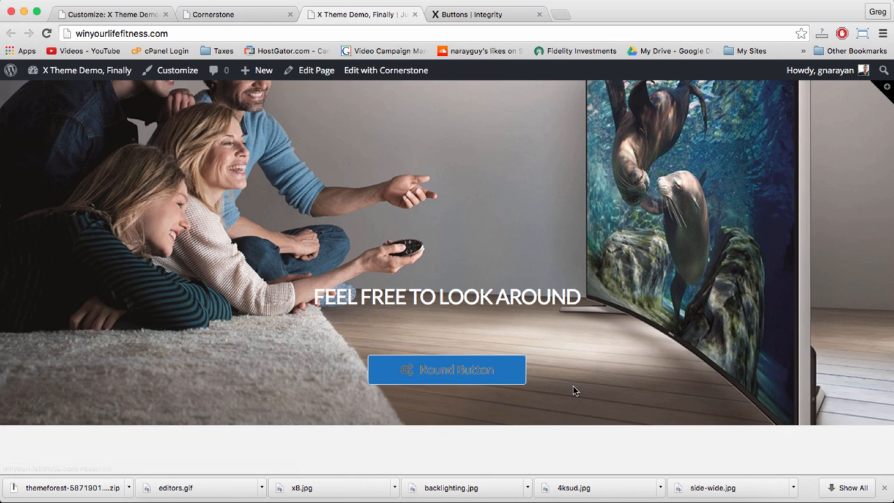
Switch to the theme Customizer, leave the Header settings and open the Buttons settings.
click(99, 15)
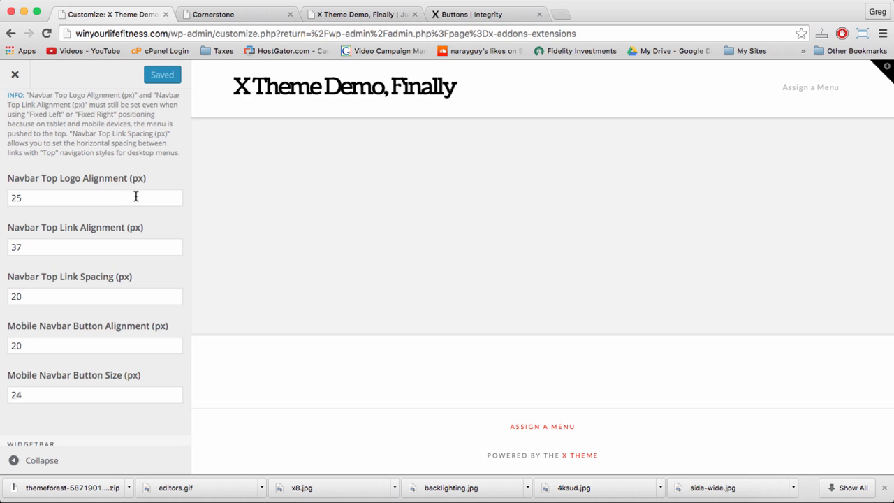
scroll(9, 119, up, 5)
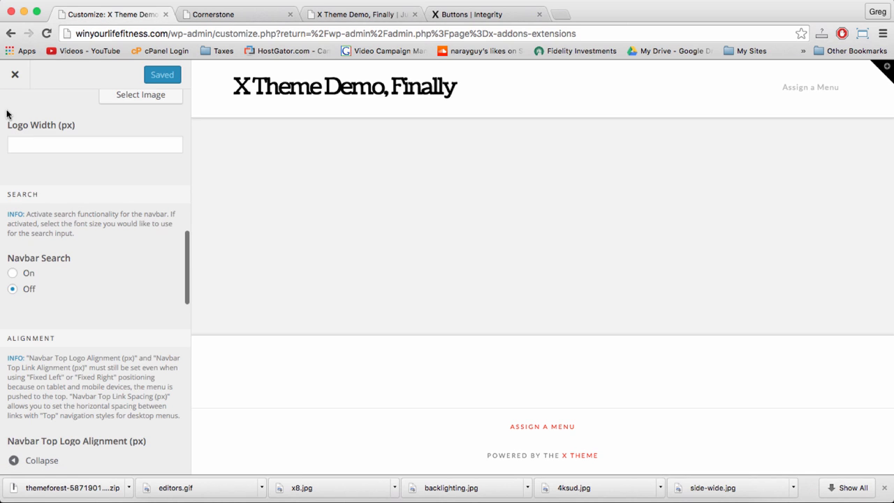
scroll(24, 114, up, 5)
click(14, 115)
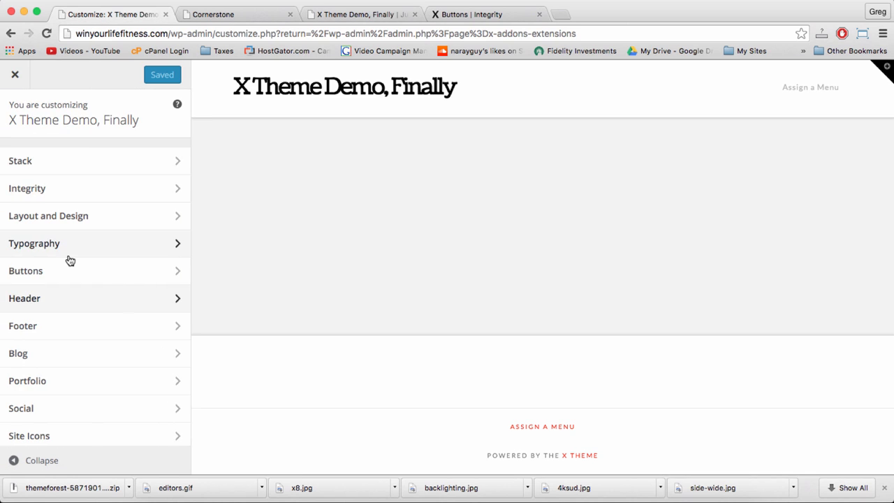
scroll(72, 259, down, 1)
click(92, 256)
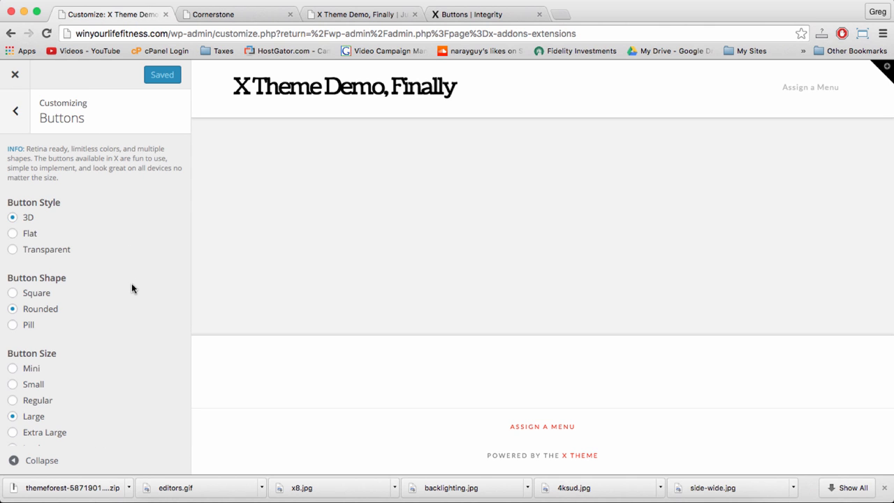
Set the Button Background color to red (#dd3333) and check the button in the preview.
scroll(94, 209, down, 5)
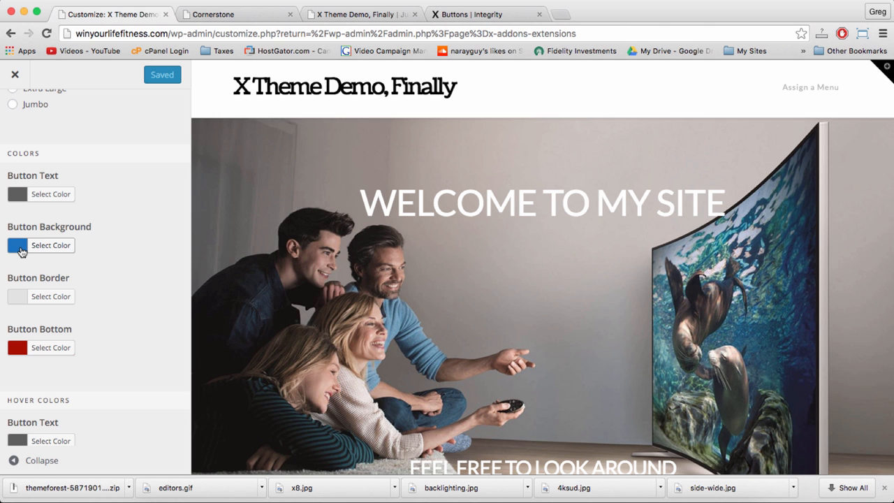
click(21, 250)
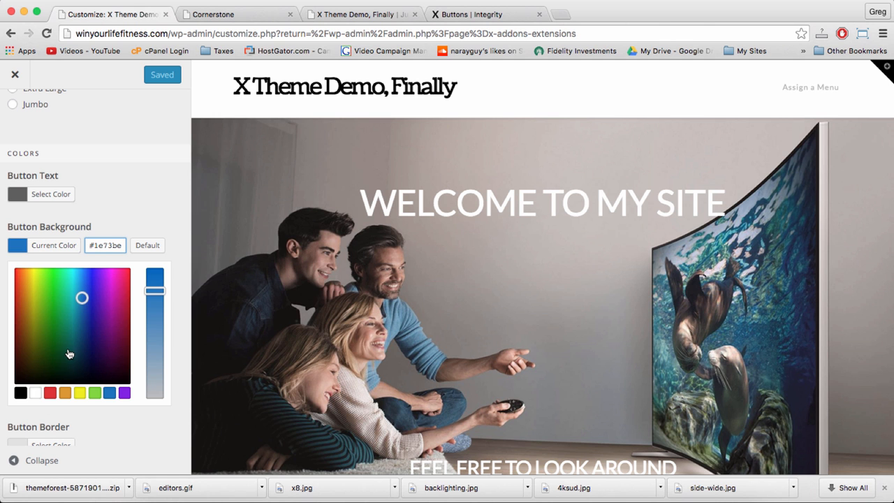
click(50, 393)
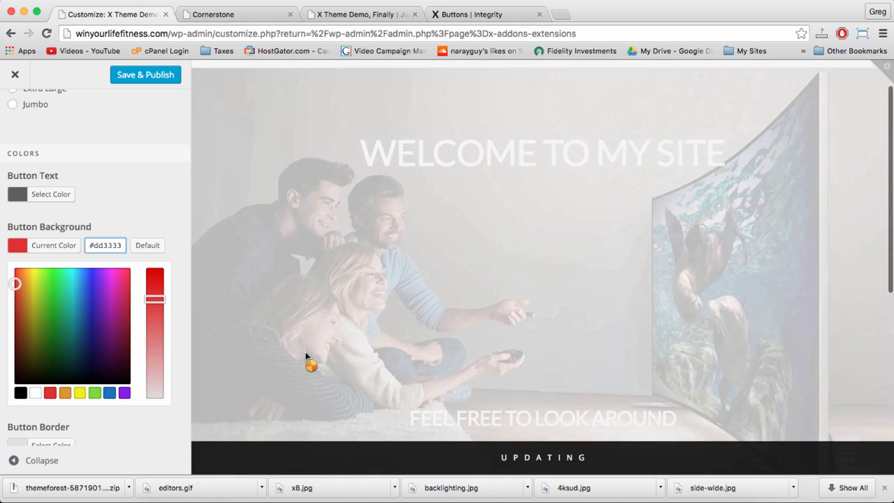
scroll(306, 351, down, 1)
scroll(306, 351, down, 5)
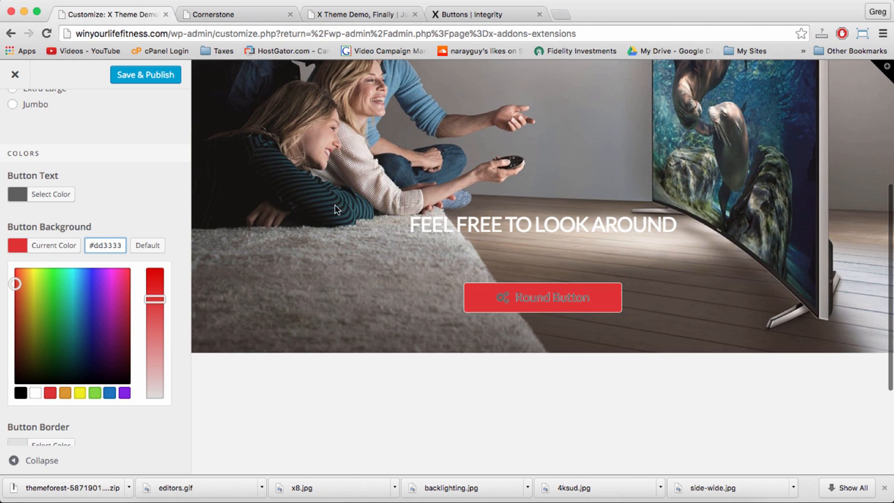
Set the Button Text color to white and the Button Border color to white (#ffffff).
click(20, 196)
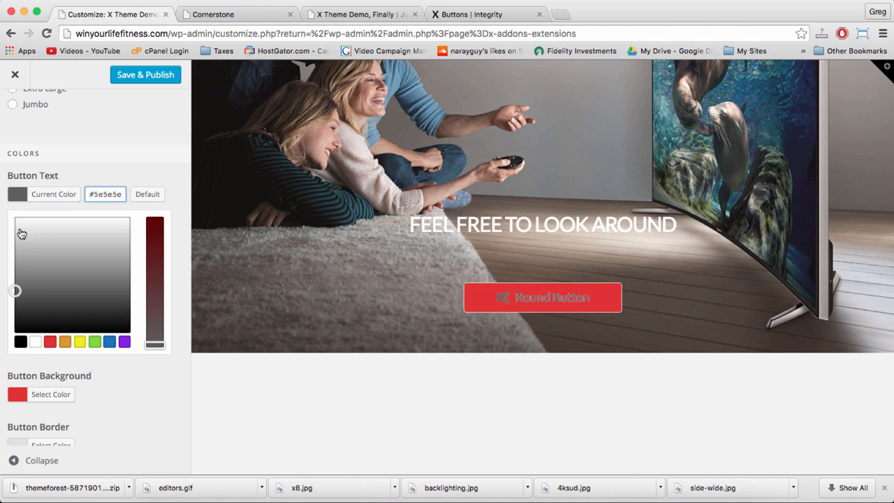
click(35, 342)
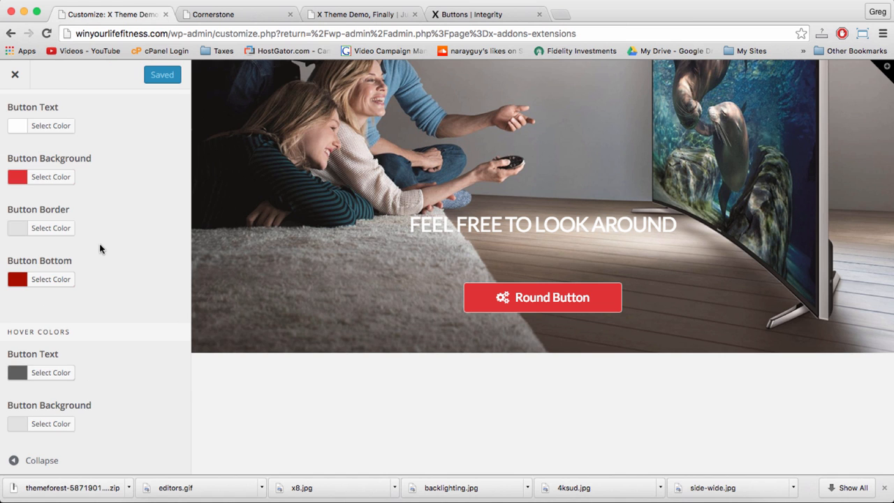
click(17, 229)
click(32, 378)
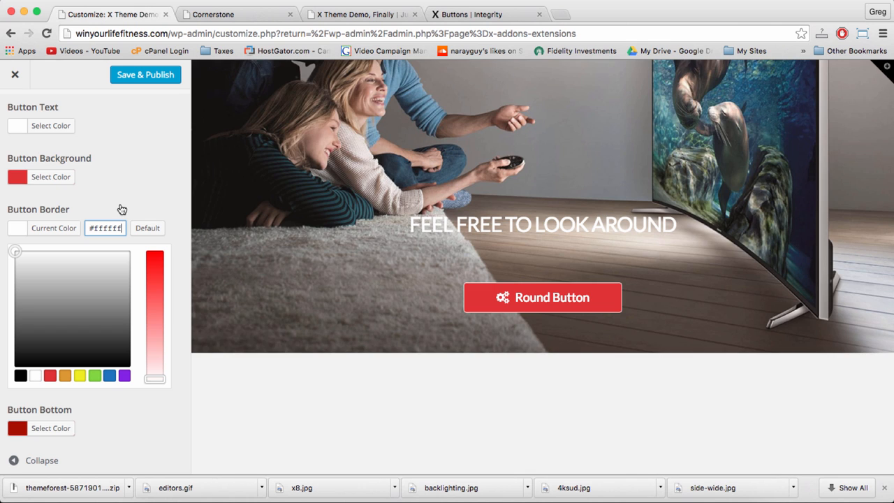
Set the hover Button Text color to black (#000000).
scroll(120, 210, down, 5)
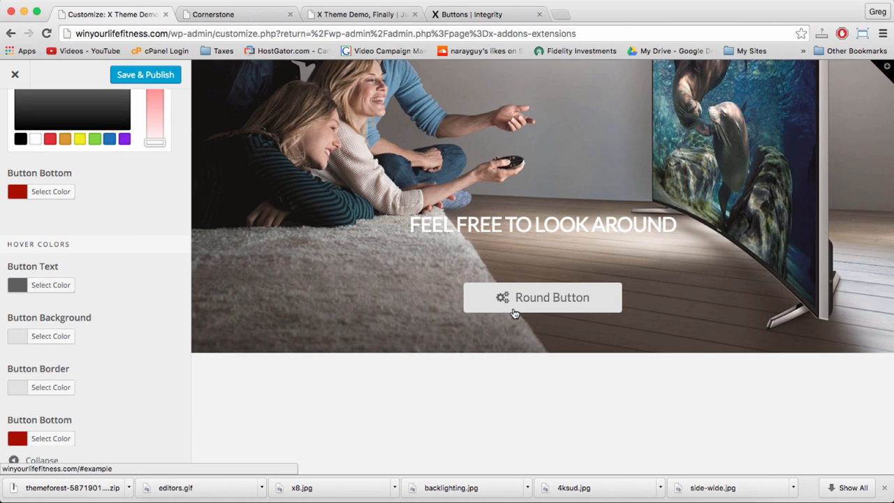
click(50, 285)
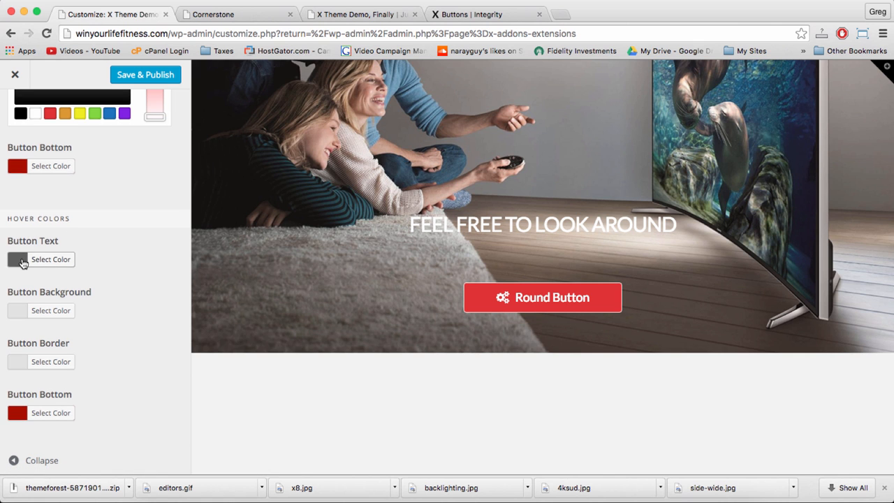
click(21, 259)
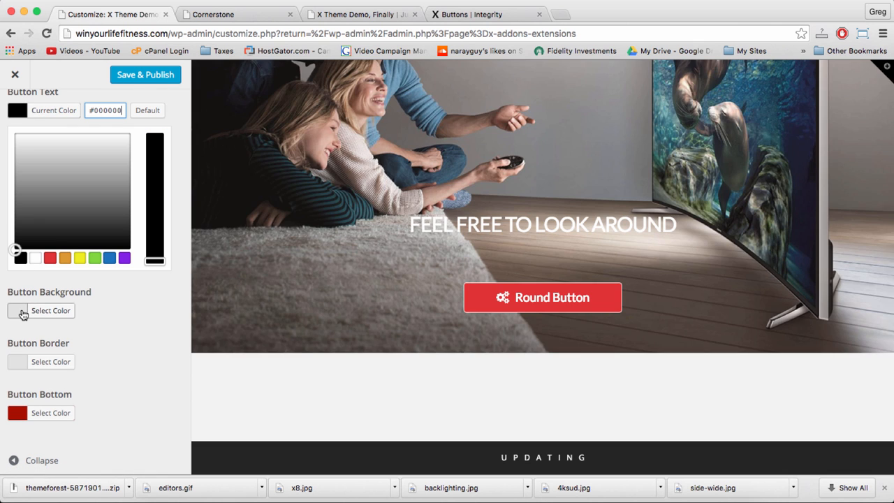
Set the hover Button Background and hover Button Border colors to white (#ffffff).
click(22, 312)
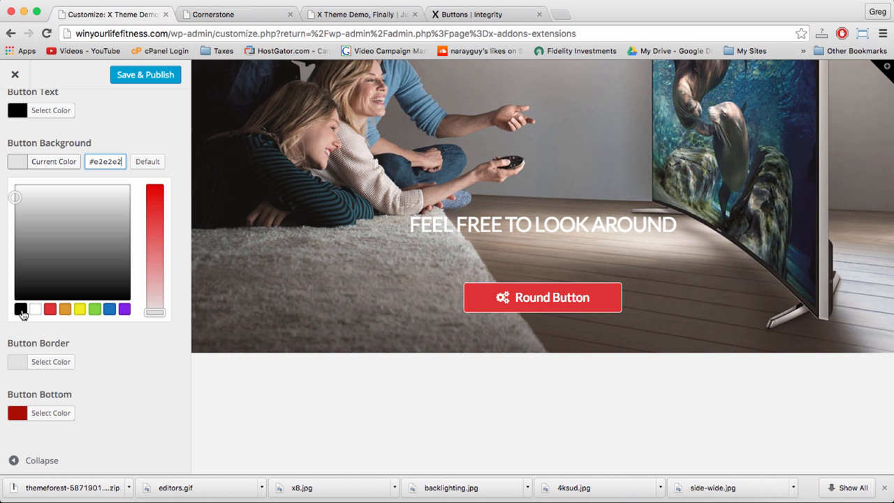
click(35, 311)
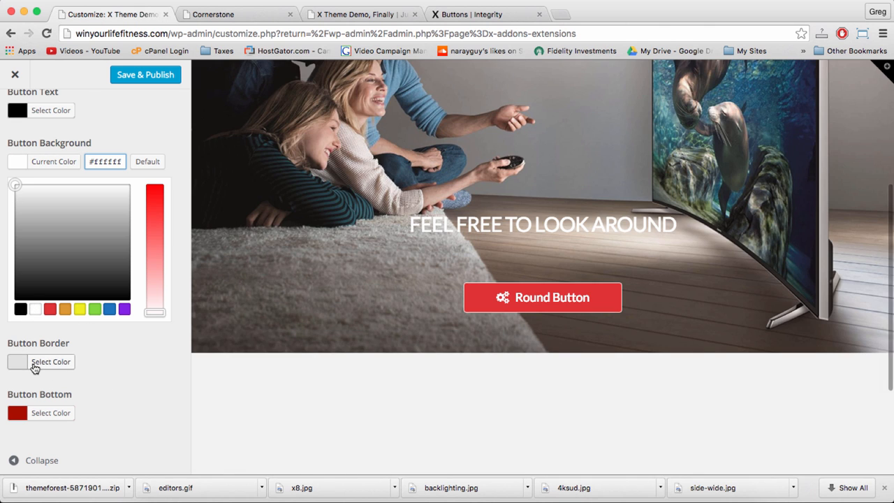
click(35, 368)
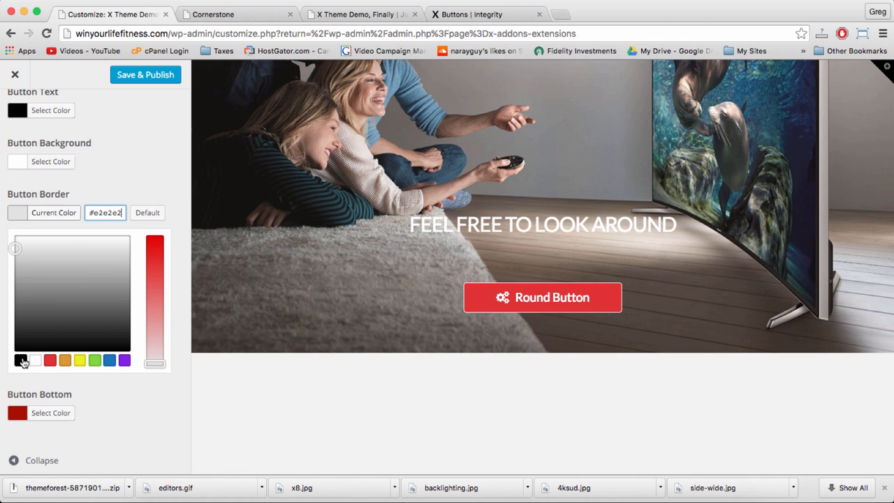
click(34, 360)
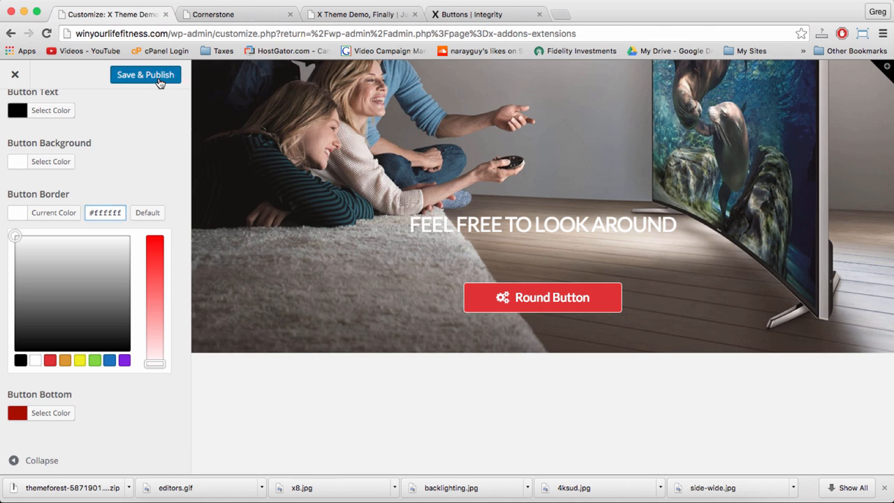
Save and publish the Customizer changes and check the button's hover colors on the reloaded live homepage.
click(145, 75)
click(371, 14)
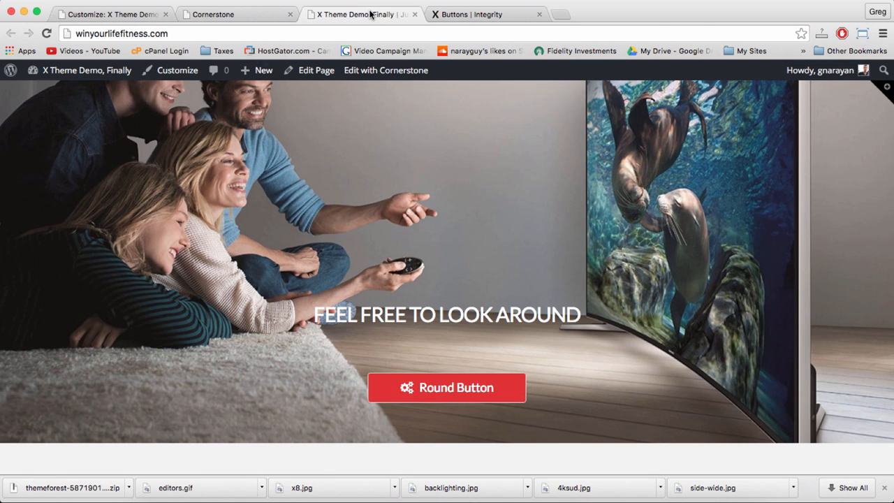
click(359, 30)
key(Return)
scroll(331, 168, down, 5)
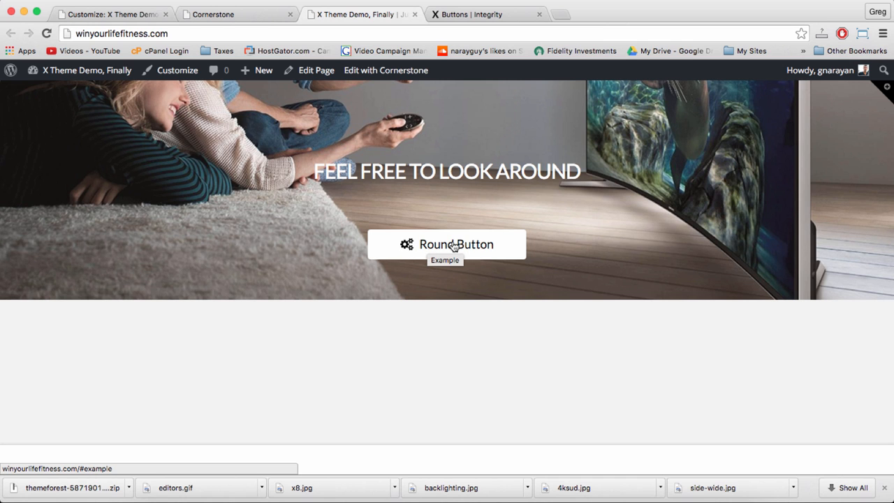
Switch to Cornerstone and replace the button shortcode's label "Round Button" with "LEARN MORE".
click(229, 13)
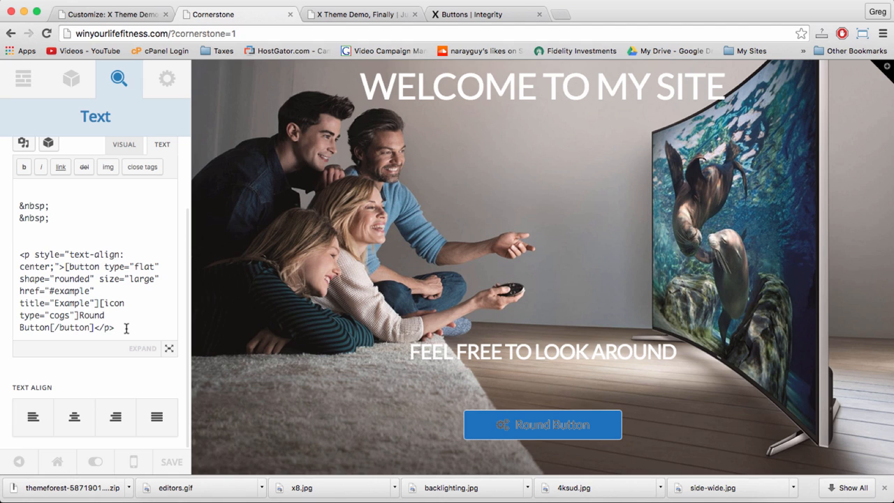
drag(127, 327, 17, 254)
click(56, 279)
scroll(160, 152, up, 1)
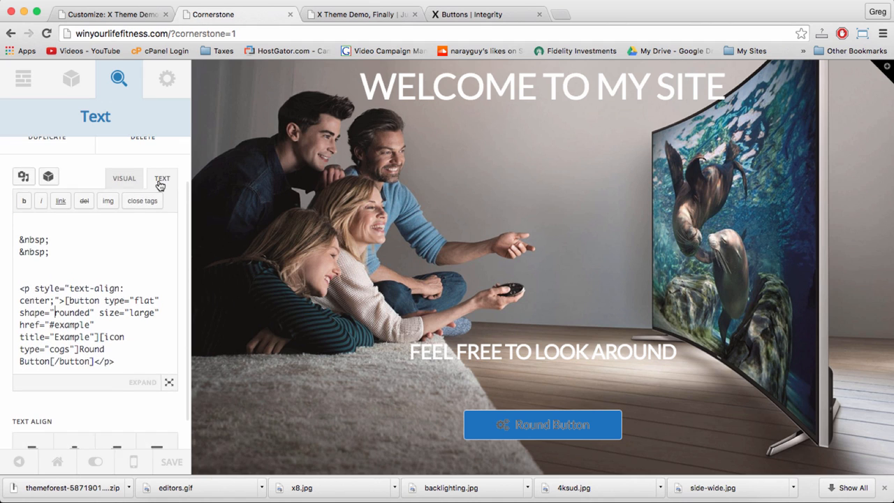
scroll(160, 183, down, 1)
scroll(159, 180, down, 1)
double_click(35, 329)
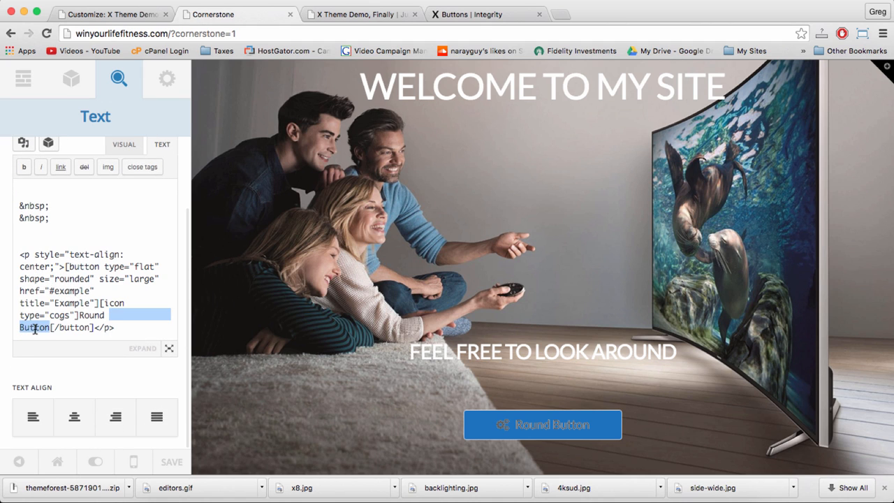
key(BackSpace)
key(BackSpace)
key(BackSpace)
key(BackSpace)
key(BackSpace)
key(BackSpace)
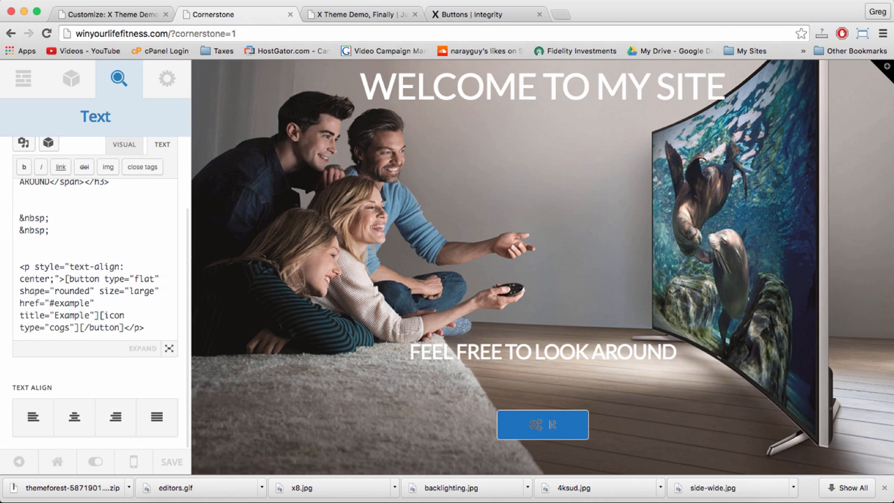
text(LEARN MORE)
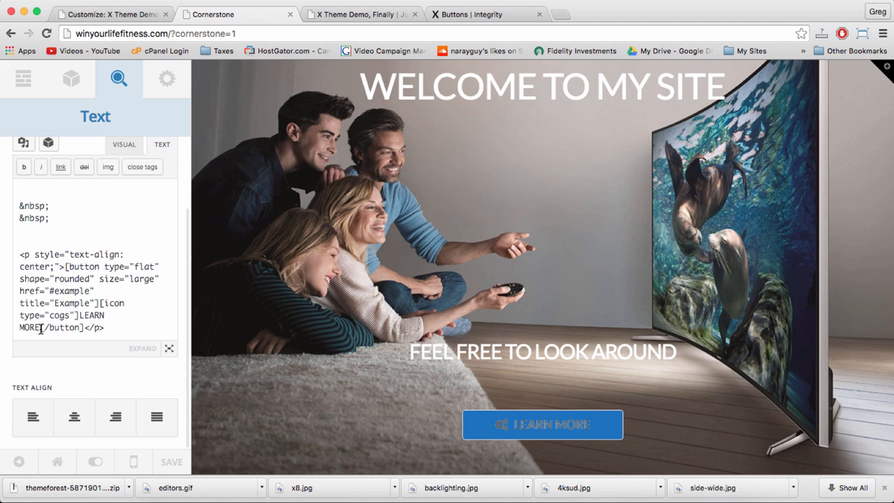
drag(43, 327, 83, 316)
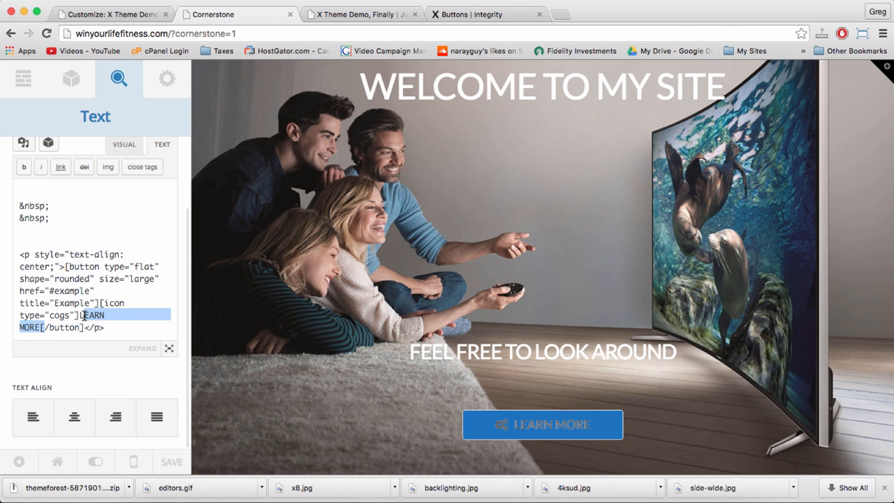
click(114, 322)
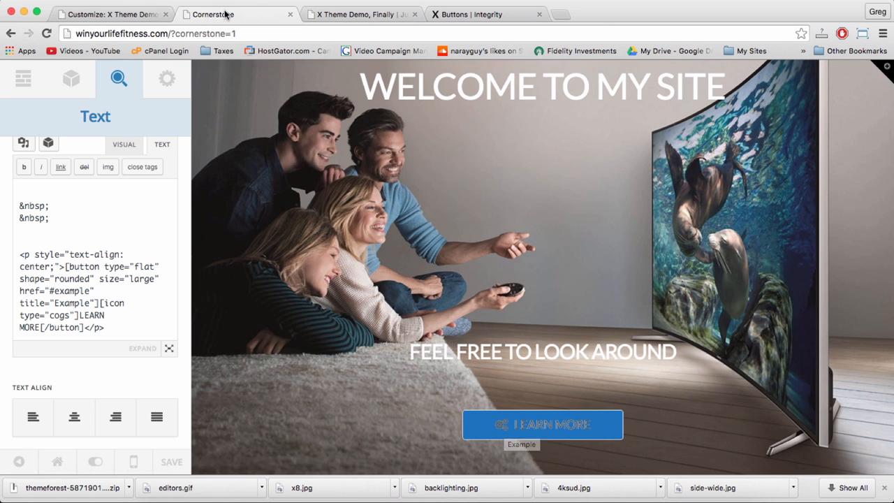
click(364, 14)
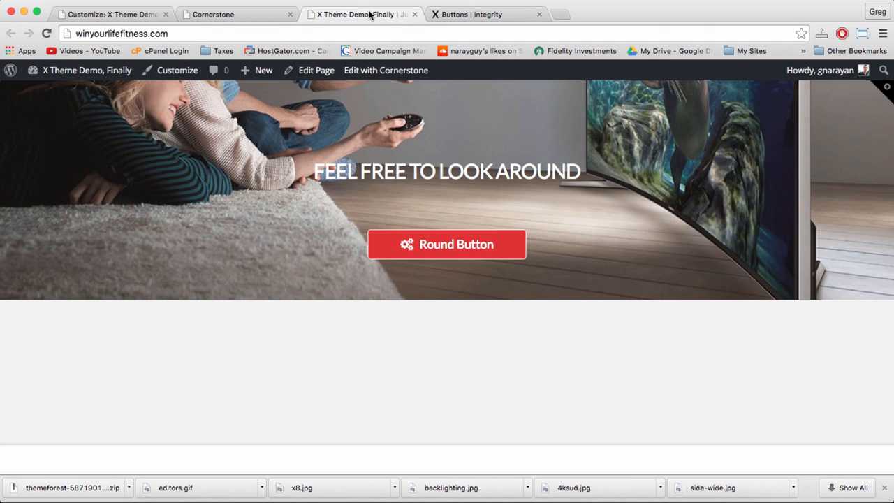
click(120, 20)
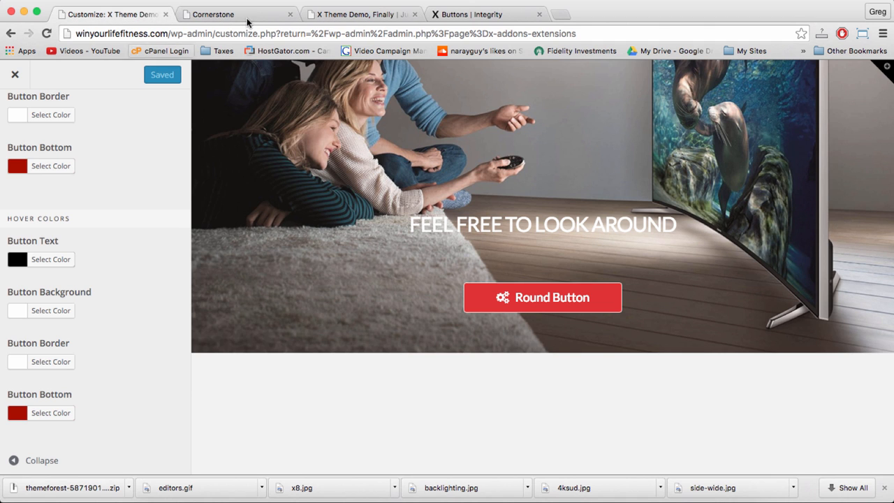
click(359, 14)
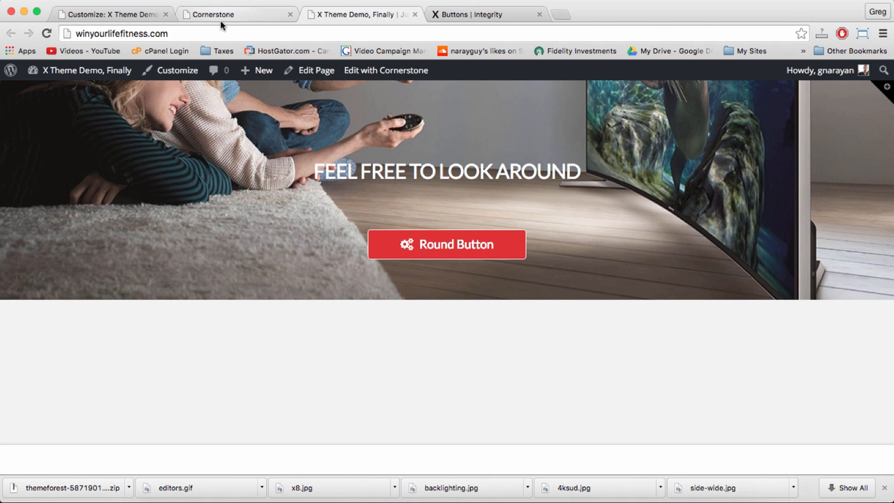
Switch to the Integrity demo site, open its Icons shortcode page and look up the type name of the lightning bolt icon.
click(466, 15)
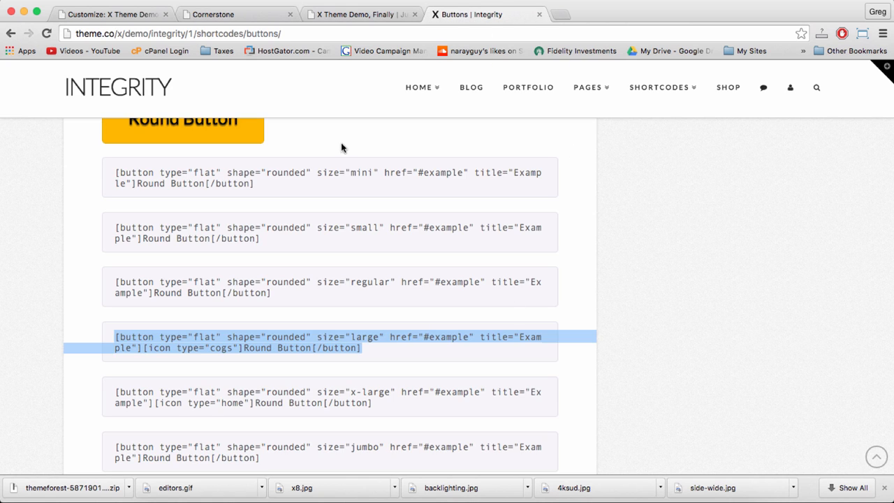
mouse_move(658, 100)
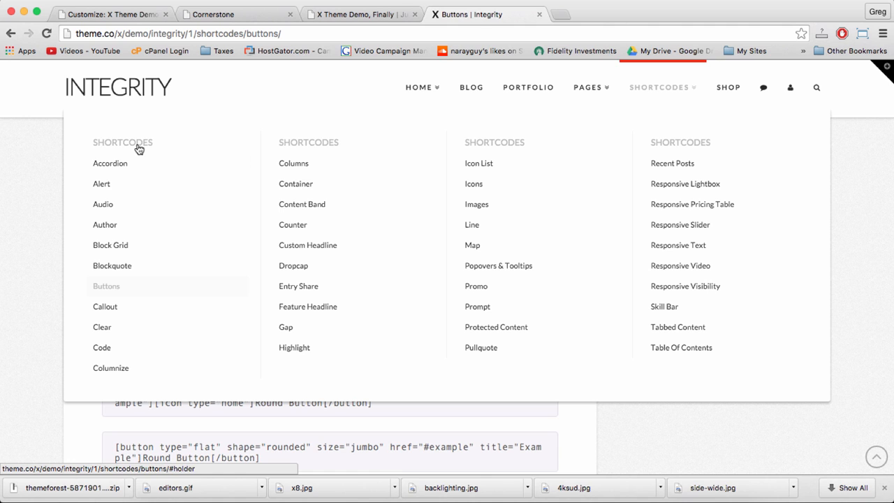
click(477, 187)
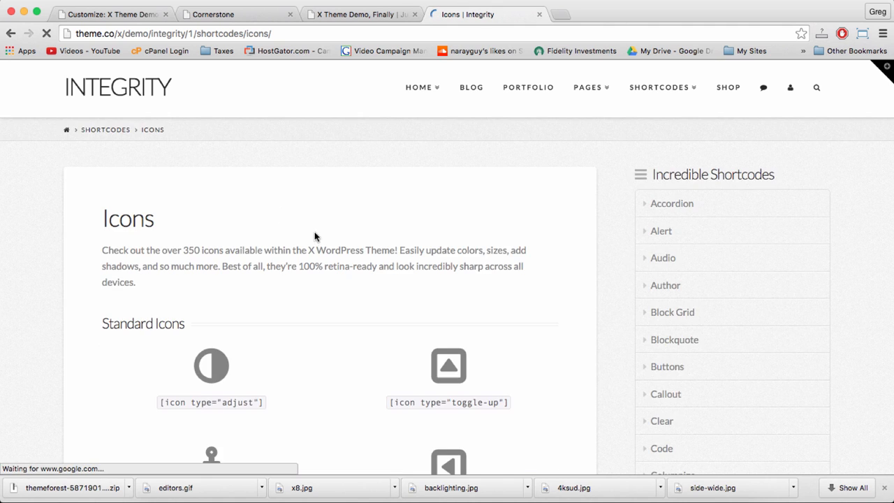
scroll(374, 253, down, 5)
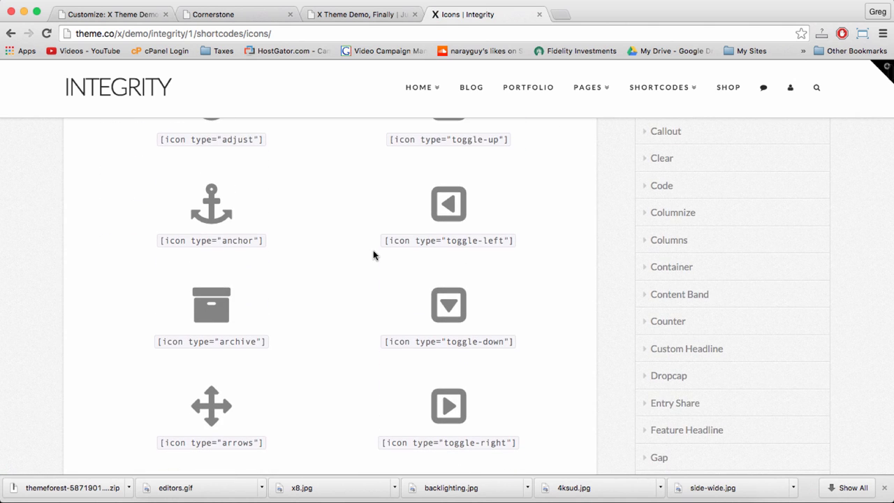
scroll(374, 255, down, 1)
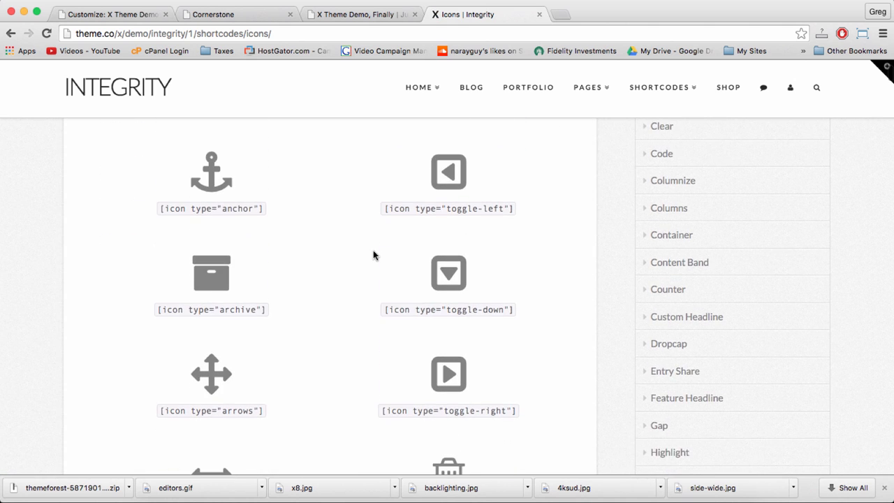
scroll(373, 255, down, 10)
scroll(373, 255, down, 1)
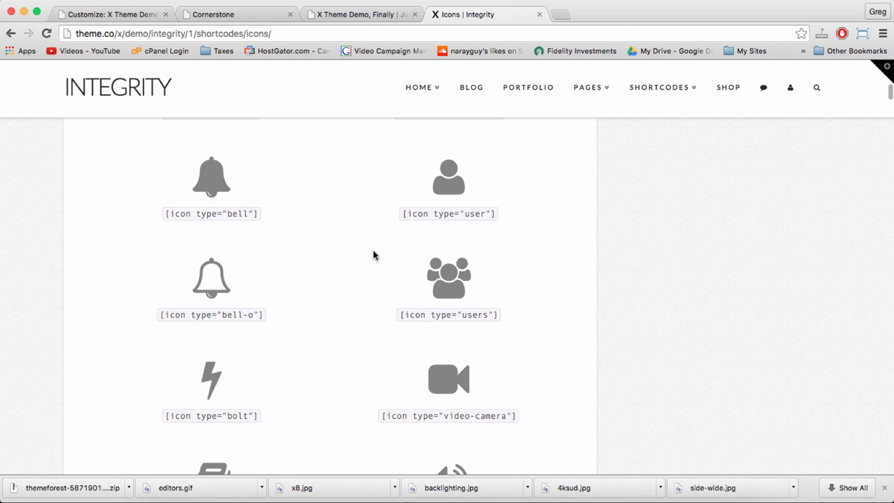
scroll(301, 255, down, 5)
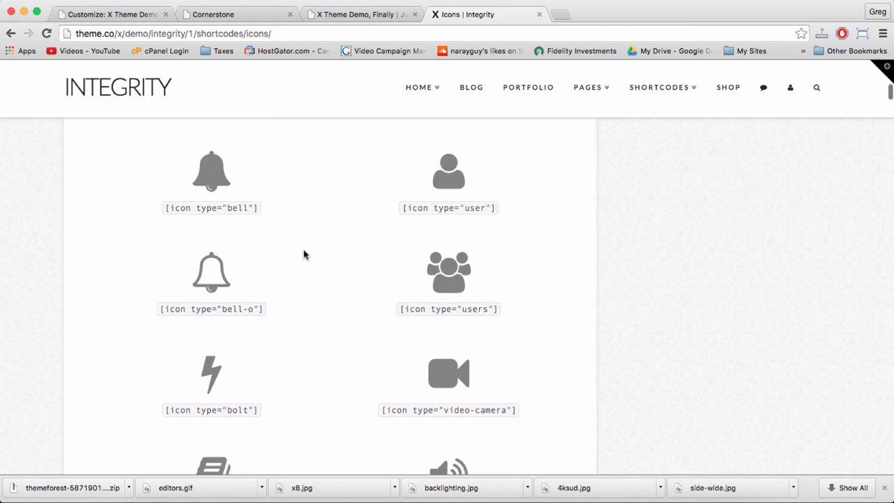
double_click(234, 232)
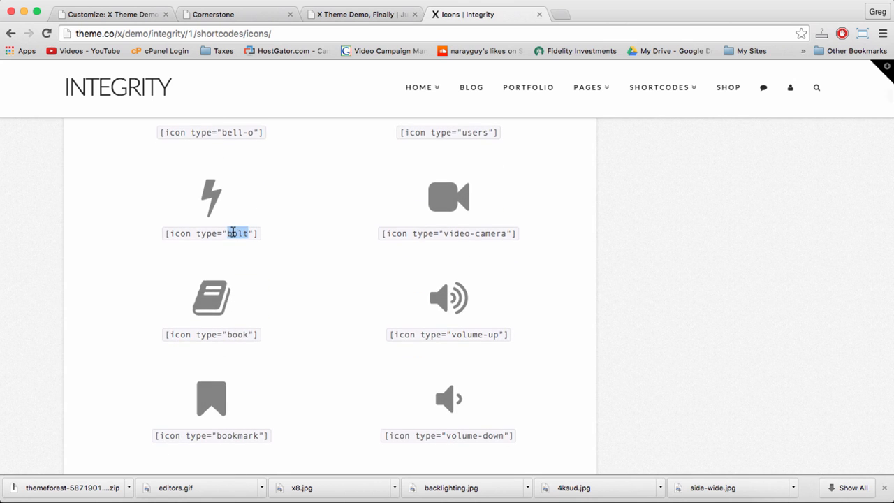
click(268, 237)
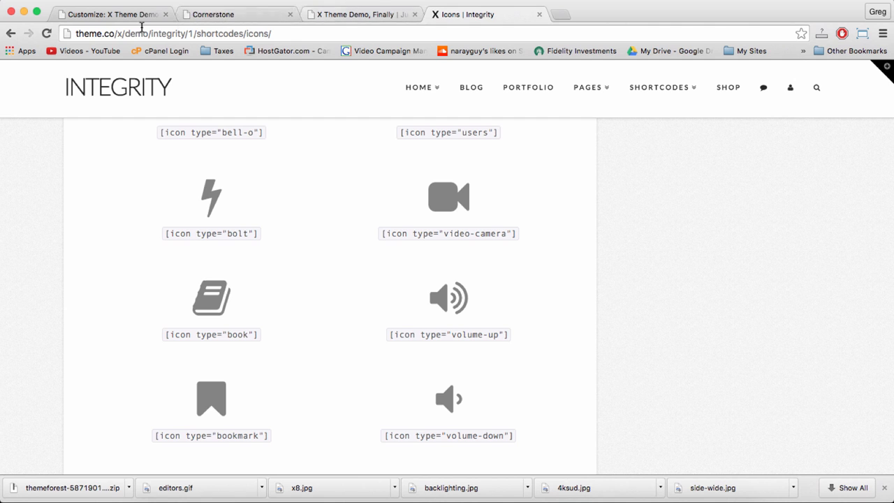
Return to Cornerstone and set the icon type in the button shortcode to lowercase "bolt".
click(230, 15)
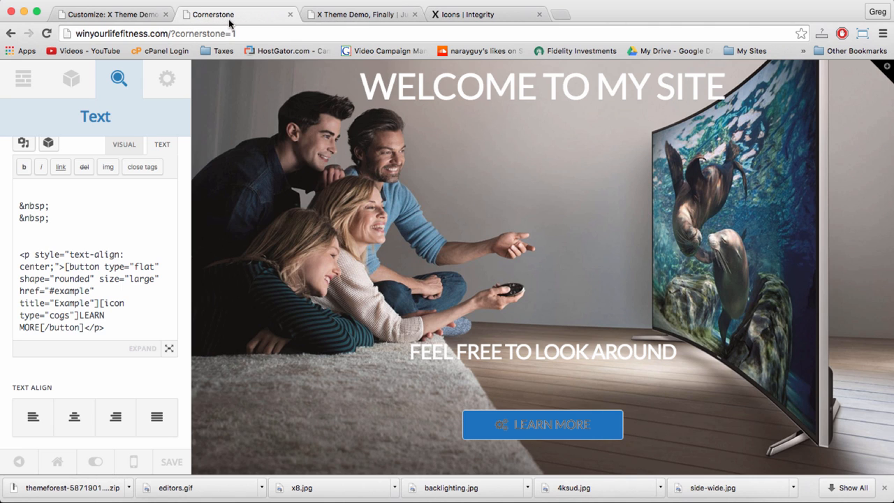
double_click(57, 318)
text(BOLT)
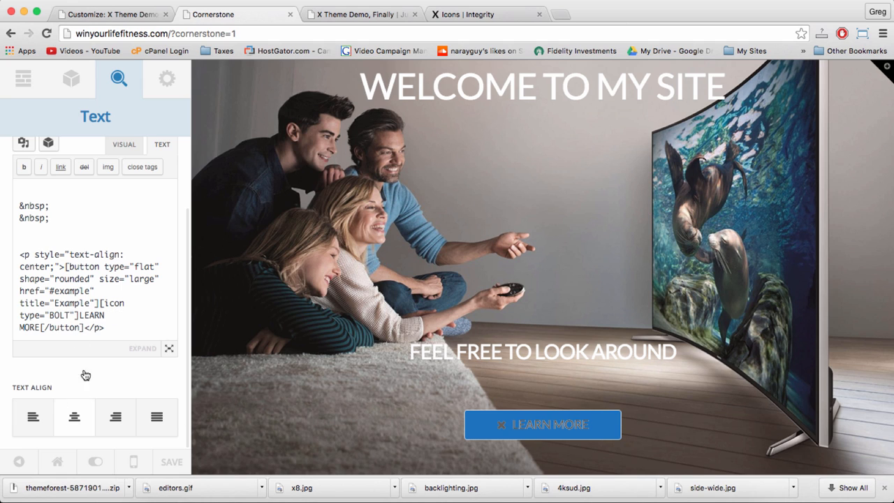
double_click(59, 317)
text(bolt)
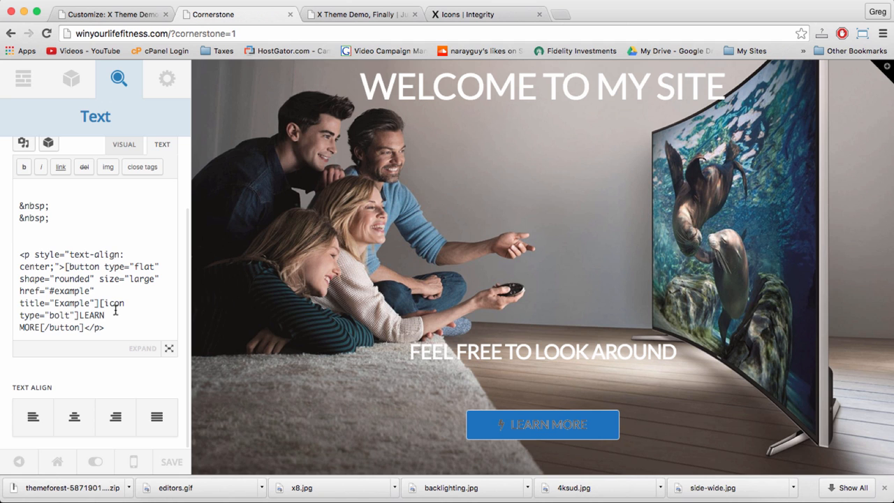
Reload the live homepage and check the hero button's label, icon and hover colors.
click(369, 15)
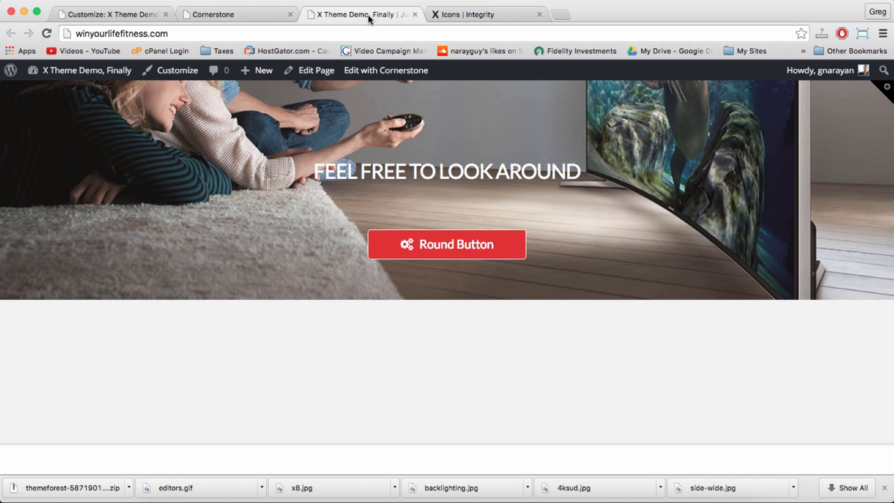
click(343, 30)
key(Return)
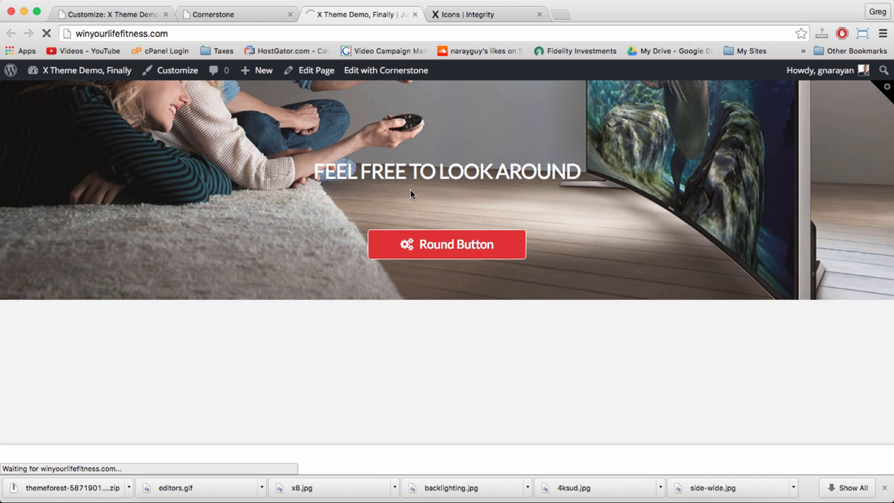
scroll(323, 220, down, 4)
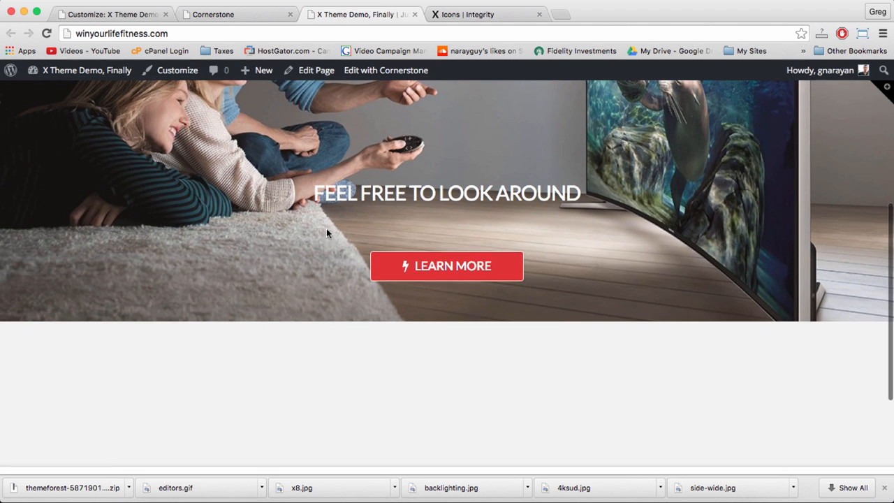
scroll(414, 281, up, 3)
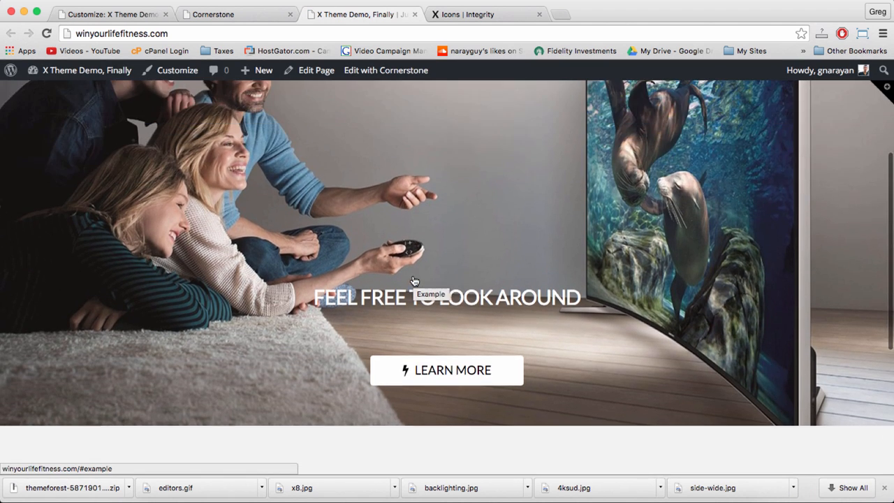
Switch back to Cornerstone and rename the page layout's Section 1 as "Hero".
scroll(438, 257, down, 5)
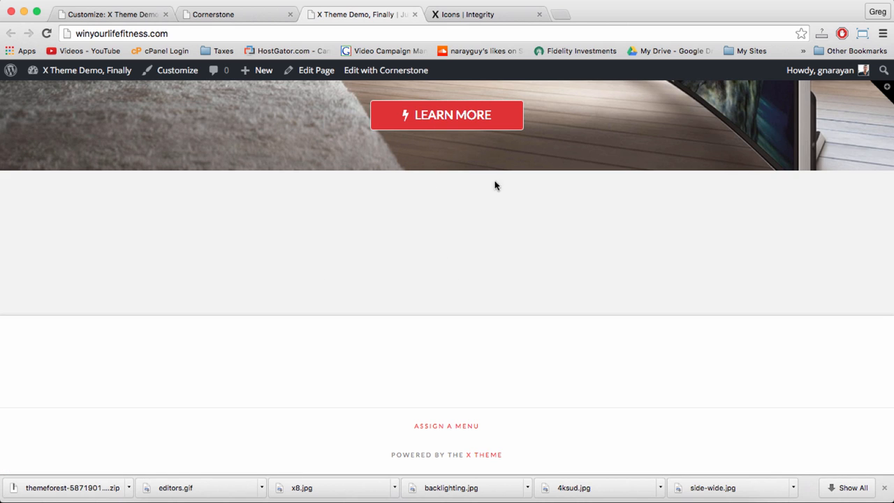
click(215, 19)
scroll(99, 211, up, 5)
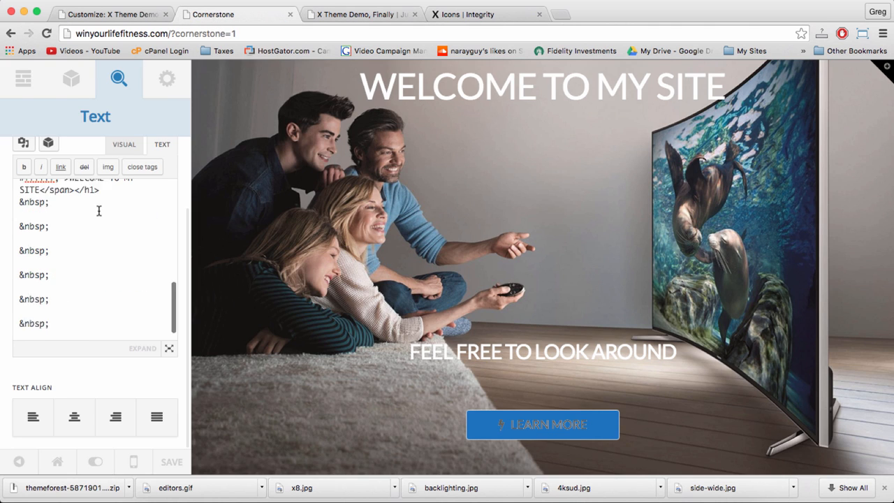
click(22, 90)
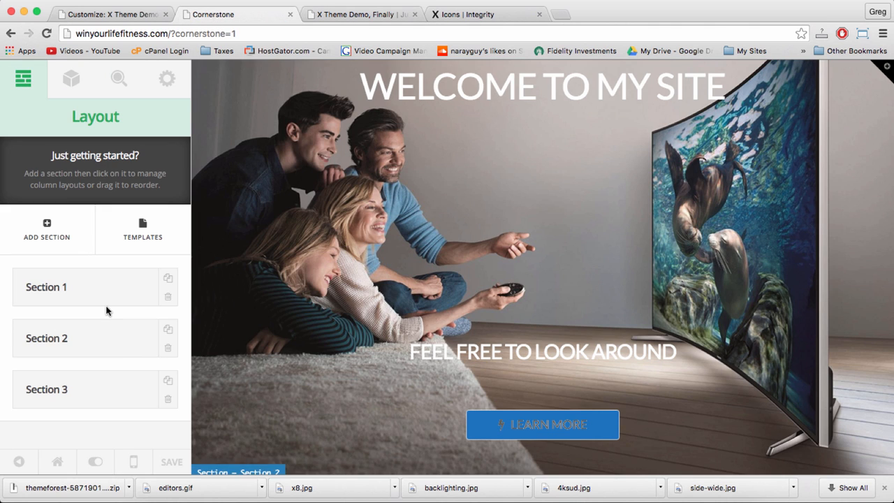
click(56, 284)
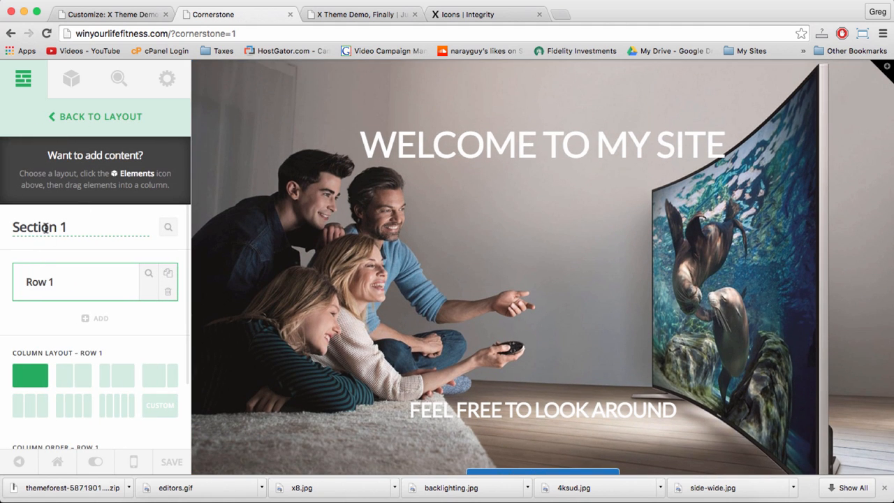
triple_click(45, 227)
text(H)
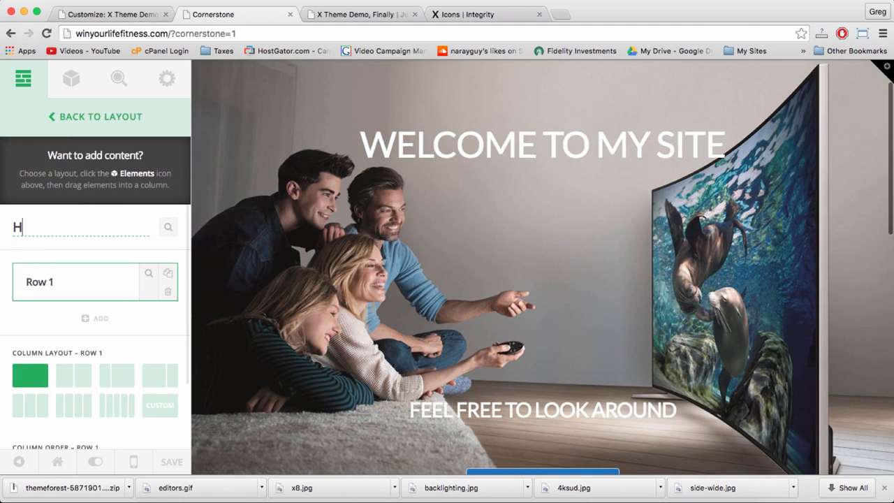
text(ero)
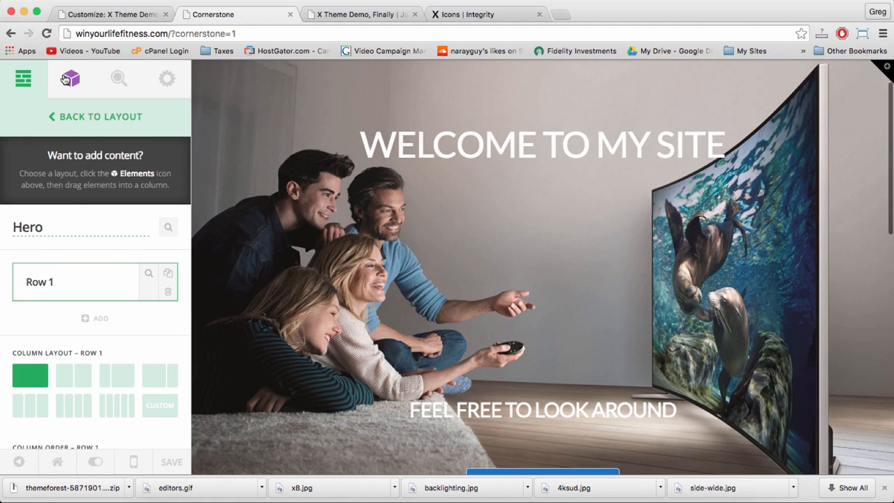
Open Section 2 in the layout and add a Text element to its empty column.
click(23, 84)
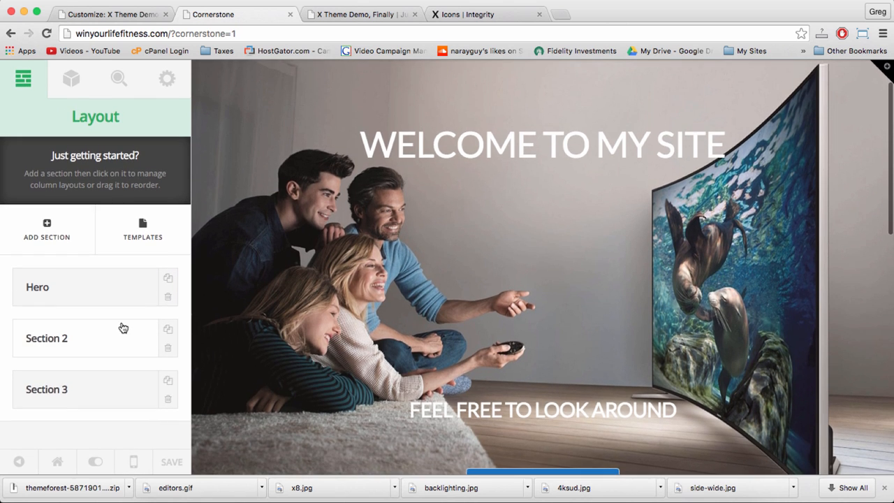
click(118, 328)
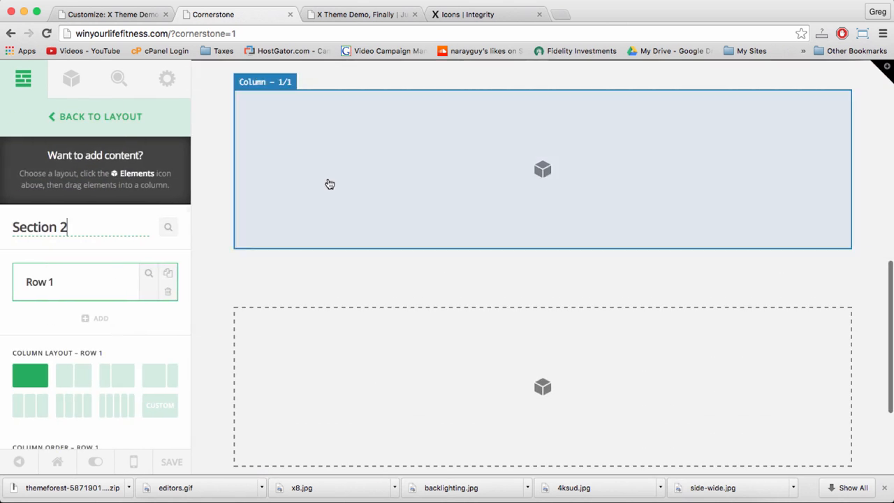
scroll(416, 200, up, 3)
scroll(415, 199, down, 1)
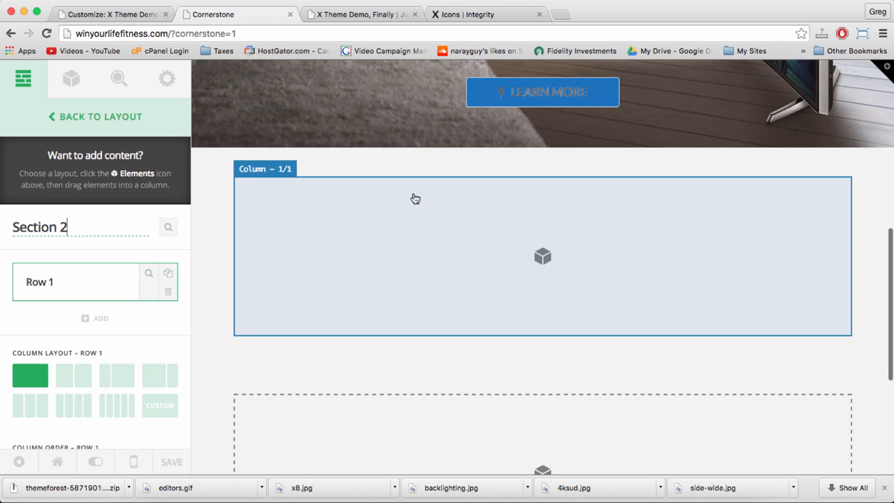
click(87, 75)
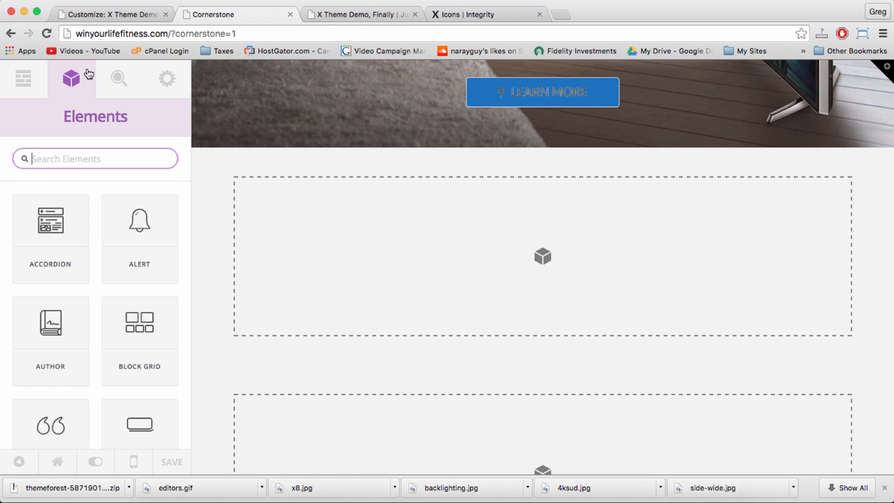
scroll(132, 278, down, 20)
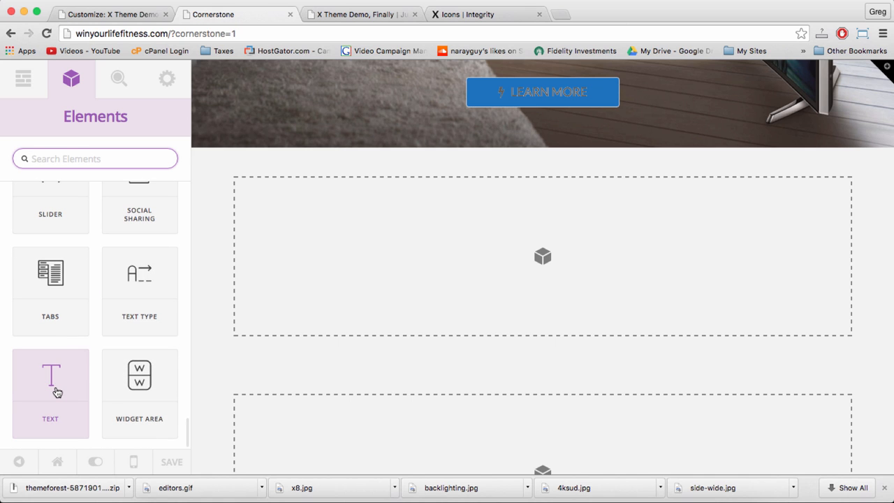
drag(57, 392, 433, 279)
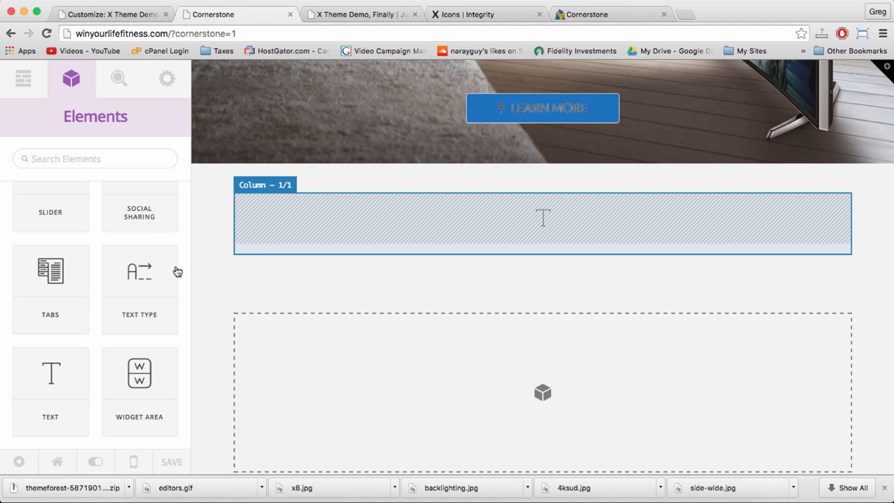
Add a Block Grid element below the Text element in Section 2.
scroll(183, 299, up, 4)
scroll(184, 301, up, 10)
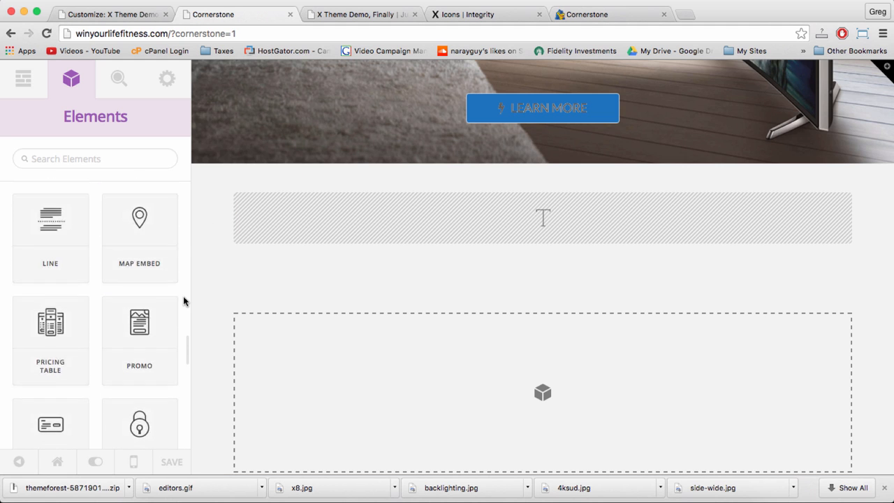
scroll(184, 299, up, 8)
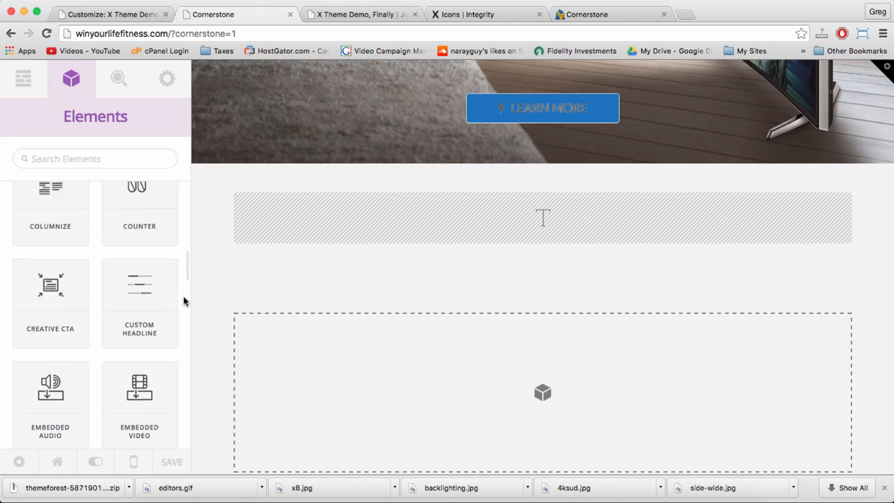
scroll(184, 294, up, 8)
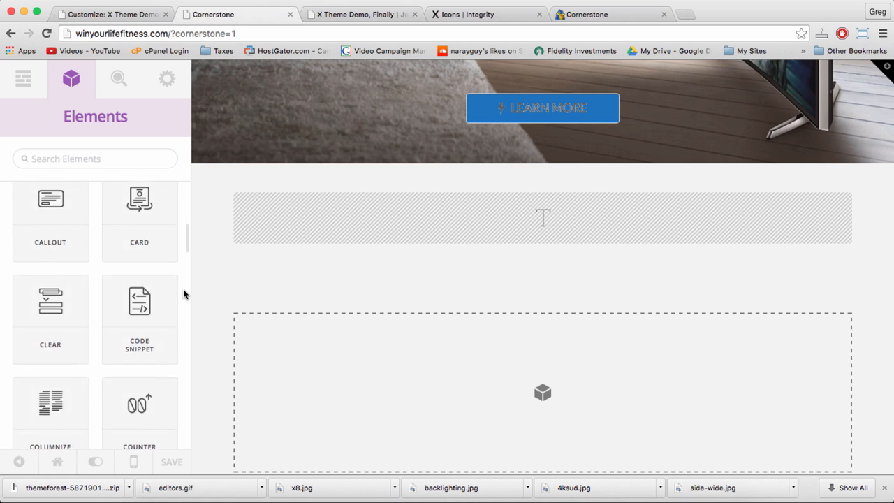
scroll(184, 295, down, 3)
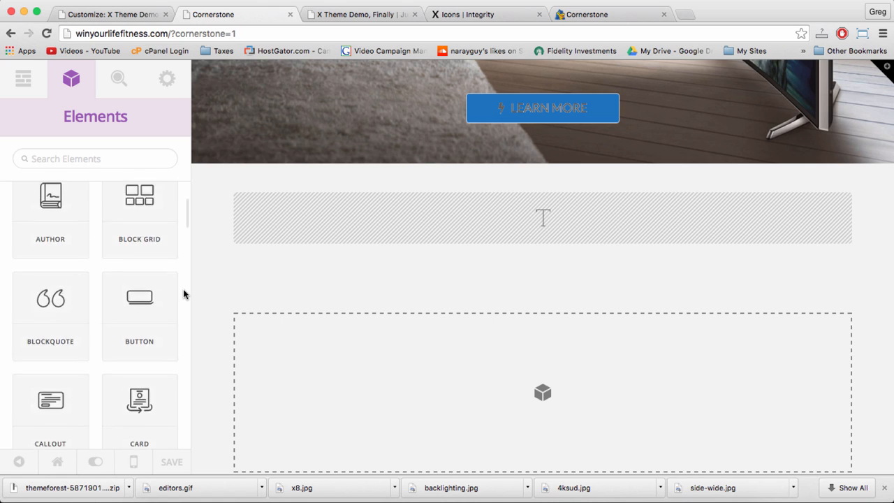
scroll(184, 295, up, 2)
mouse_move(145, 276)
mouse_down()
mouse_move(283, 248)
mouse_move(339, 273)
mouse_up()
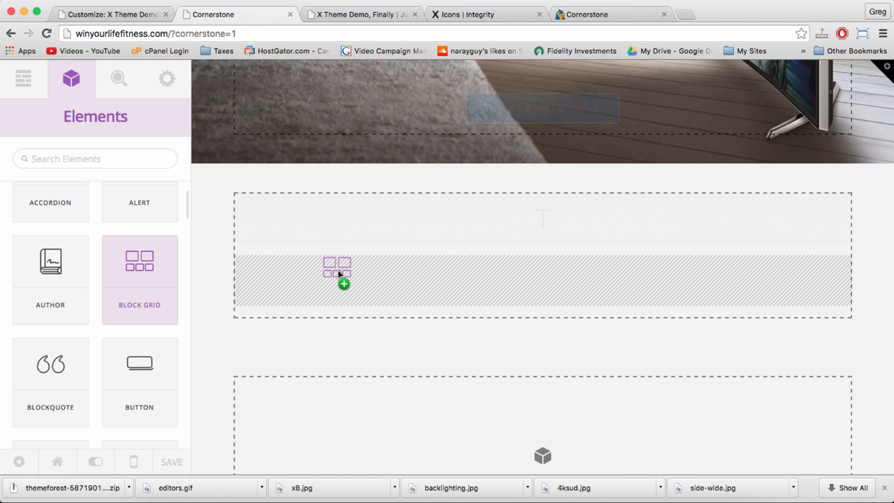
drag(346, 316, 409, 262)
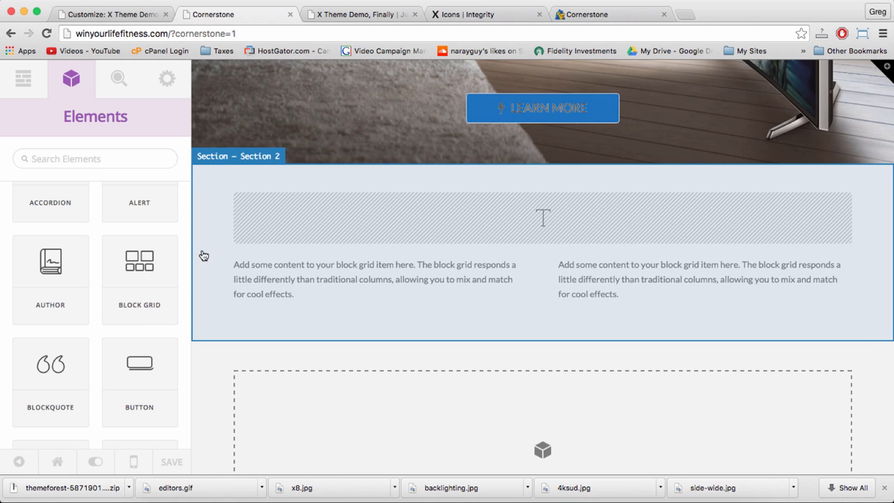
Enter "IT'S THE WOW EXPERIENCE YOU ALWAYS WANTED" as the content of Section 2's Text element.
click(203, 256)
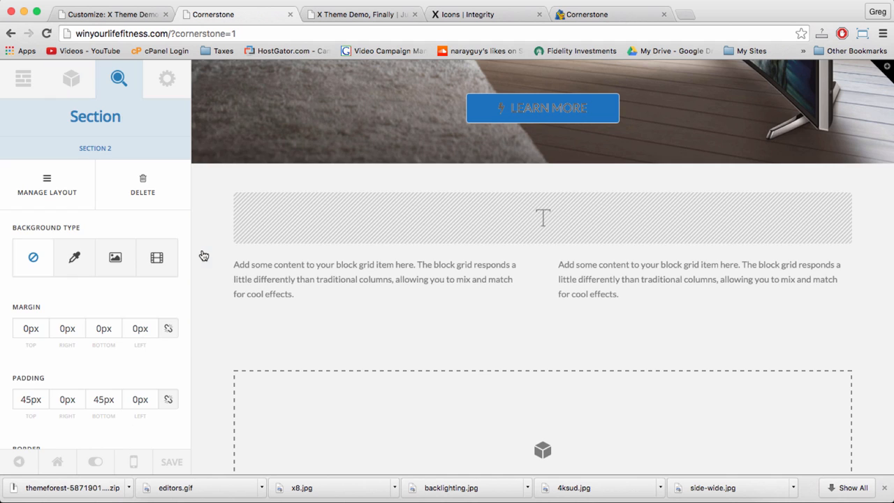
click(535, 229)
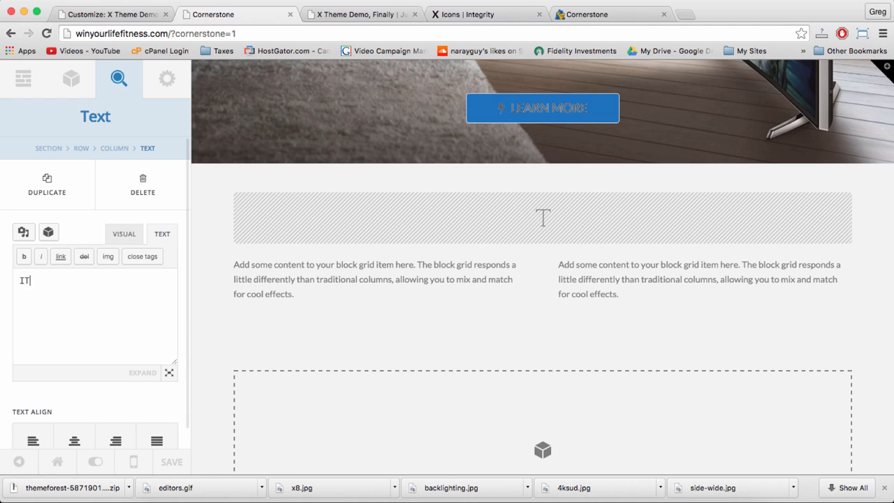
text(IT'S TH)
text(E)
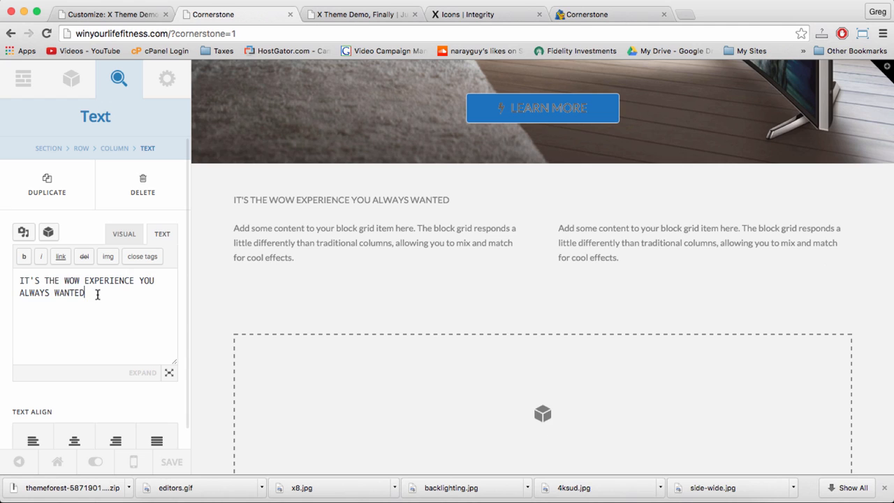
double_click(97, 295)
double_click(98, 295)
click(109, 294)
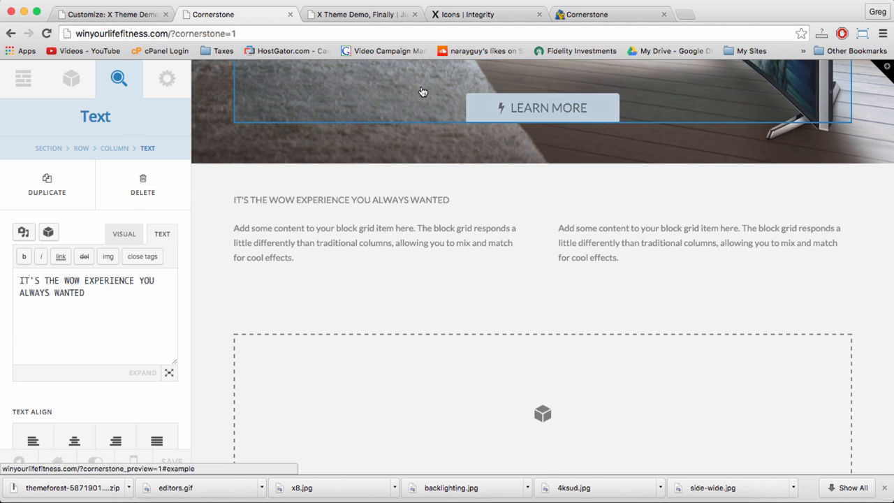
scroll(400, 115, down, 1)
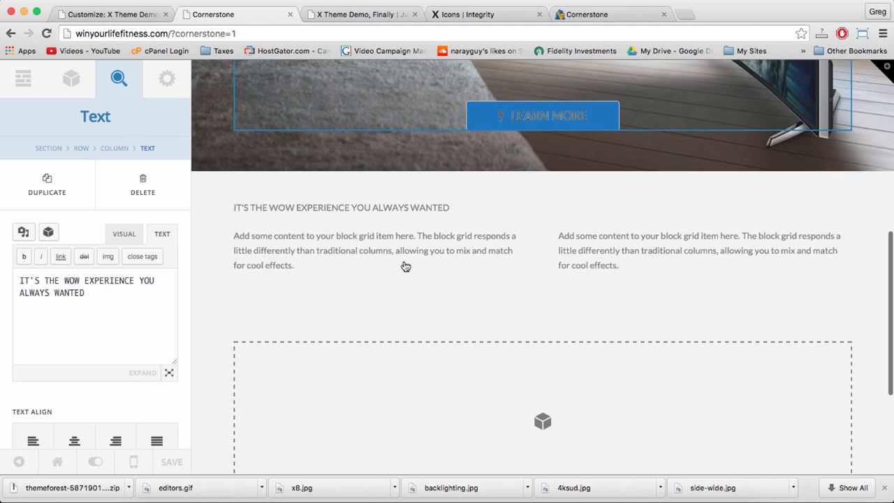
scroll(397, 357, down, 2)
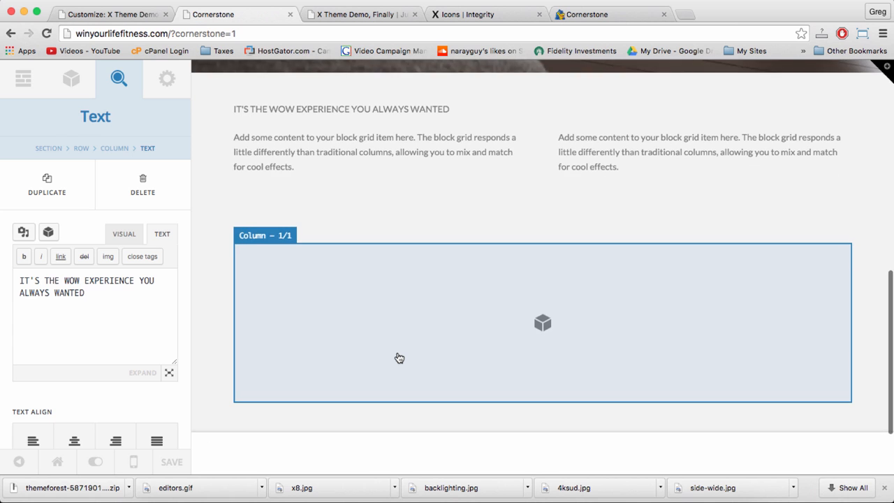
scroll(398, 358, up, 3)
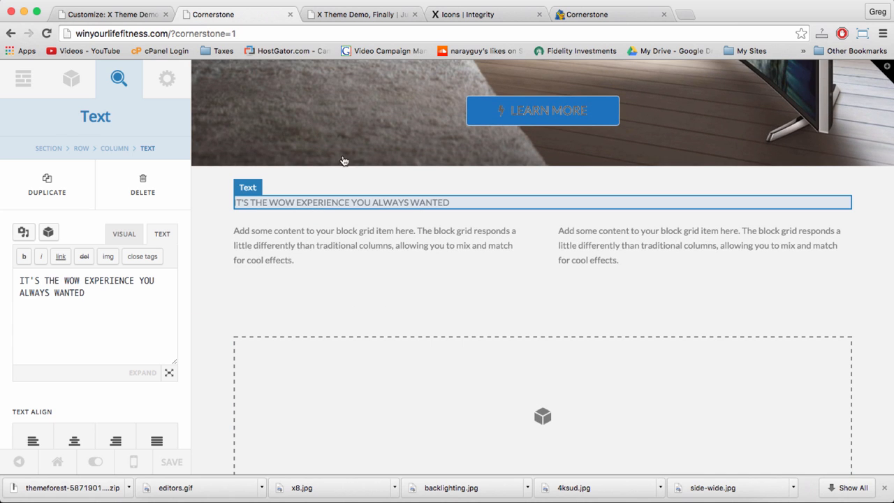
scroll(366, 233, down, 8)
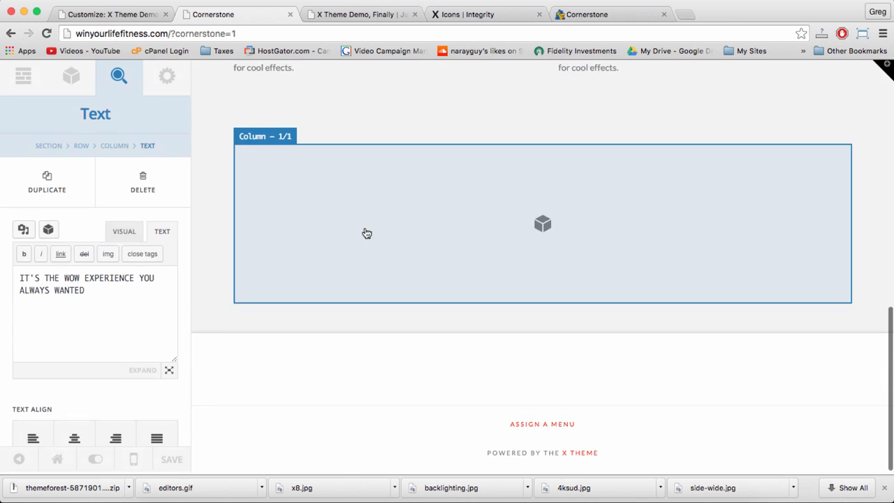
scroll(365, 233, up, 12)
scroll(350, 308, down, 5)
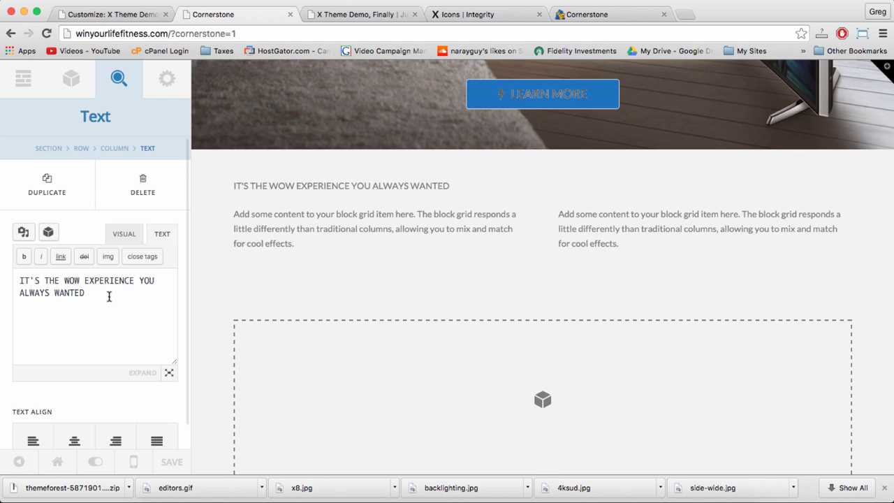
Format the "IT'S THE WOW EXPERIENCE YOU ALWAYS WANTED" line as Heading 3 and center it in the visual editor.
drag(130, 297, 7, 272)
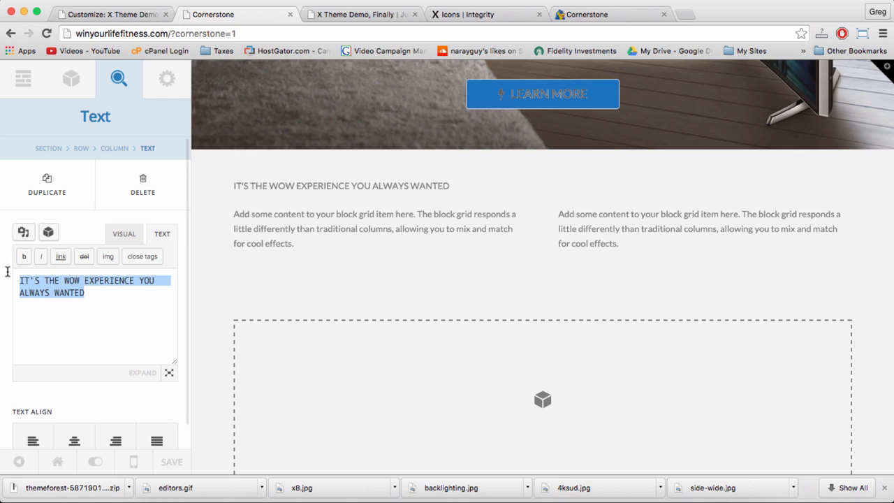
click(124, 234)
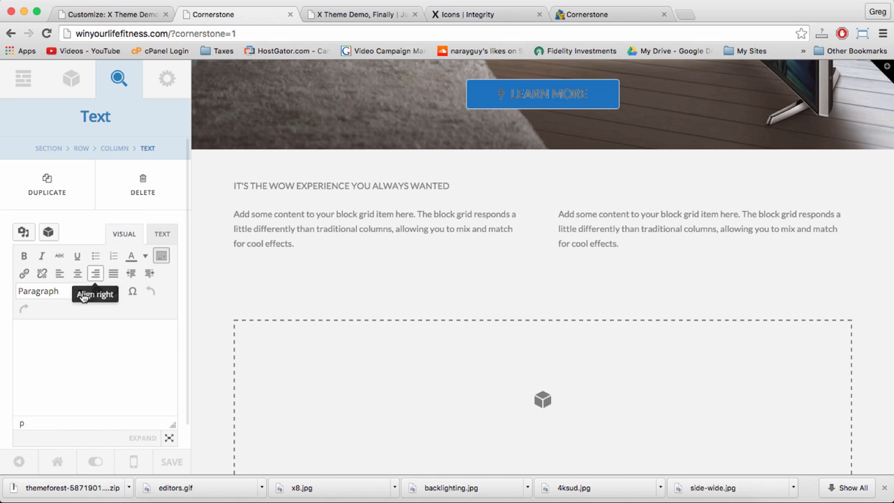
drag(138, 359, 3, 291)
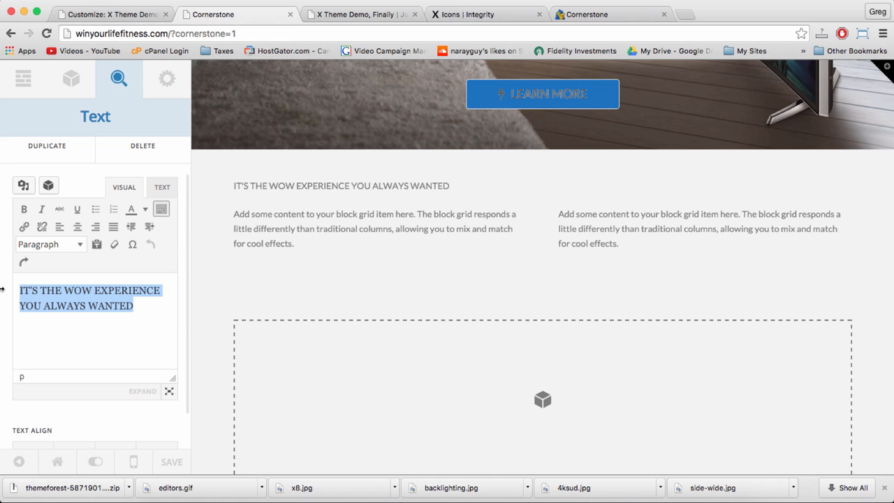
click(64, 247)
click(59, 346)
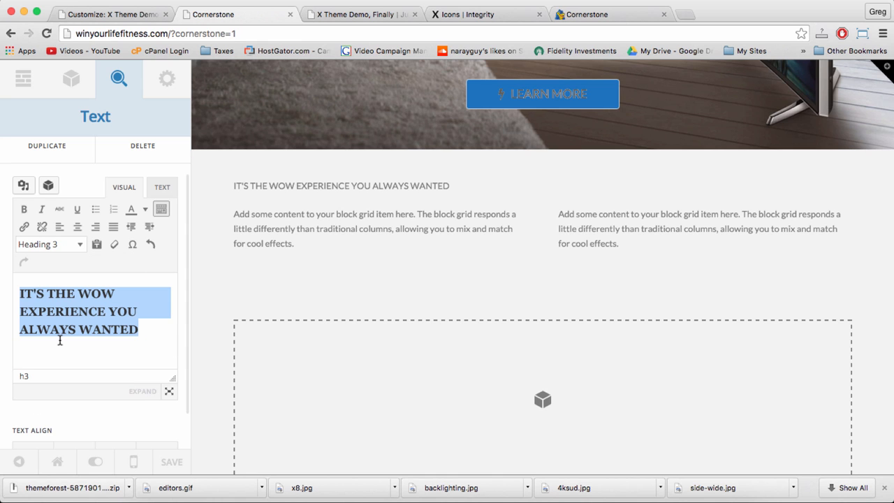
click(78, 227)
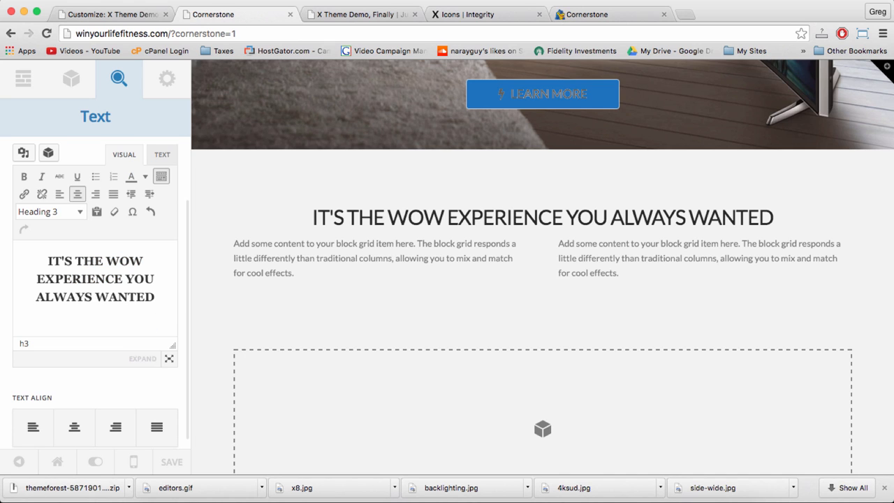
Add a centered paragraph beginning "More than 45 years in the making, our new televisions" below Section 2's heading and save the page.
key(Return)
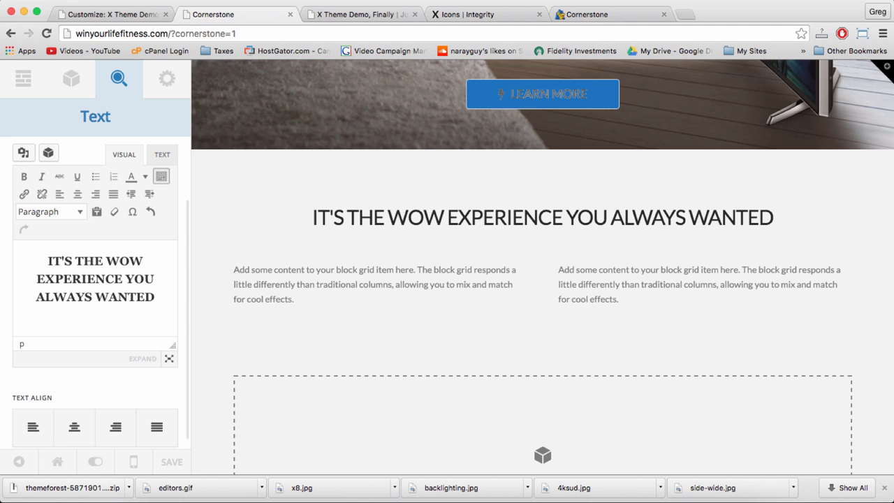
text(More than 45 years in the making, our new televisions are engineered to give you an in-home experience like never before. And as you might have guessed, that's only the start.)
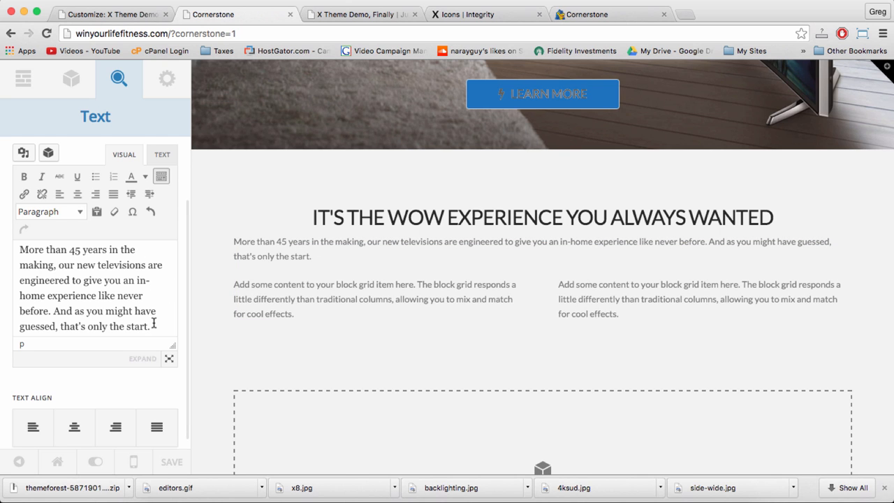
key(super+a)
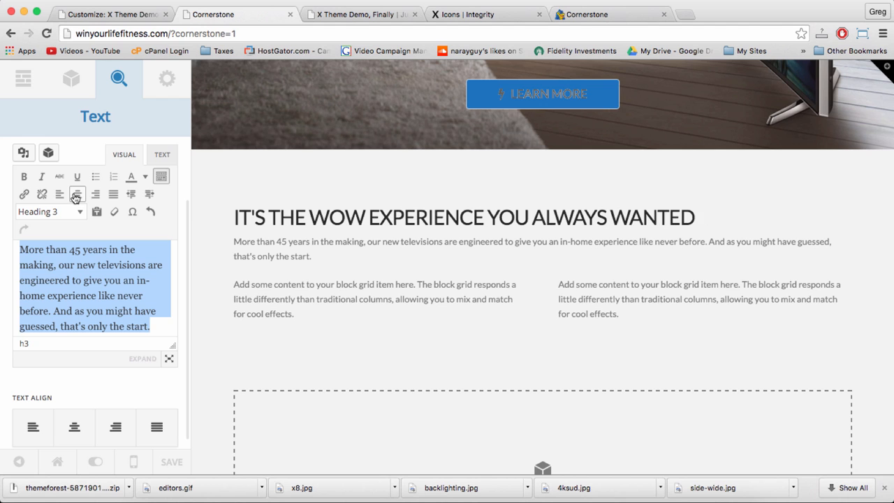
click(77, 196)
click(113, 277)
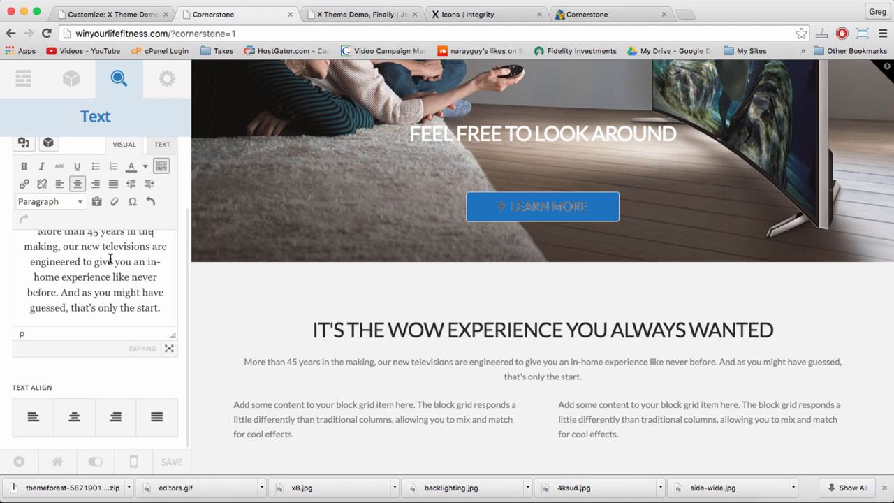
click(172, 462)
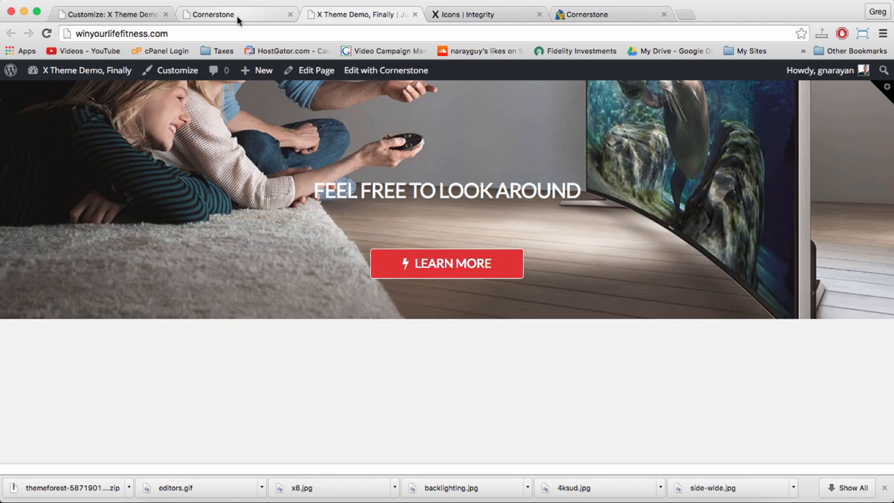
Close the old Cornerstone editor session and reopen the homepage in Cornerstone from the live site.
click(238, 16)
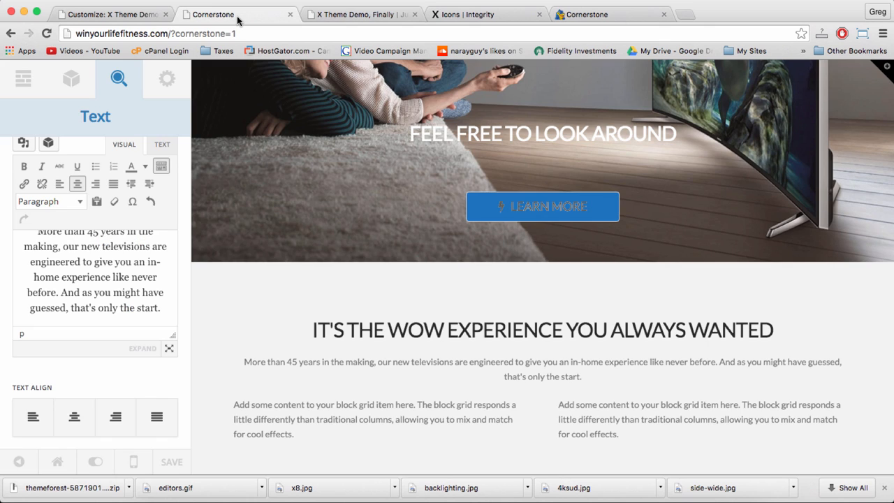
click(290, 14)
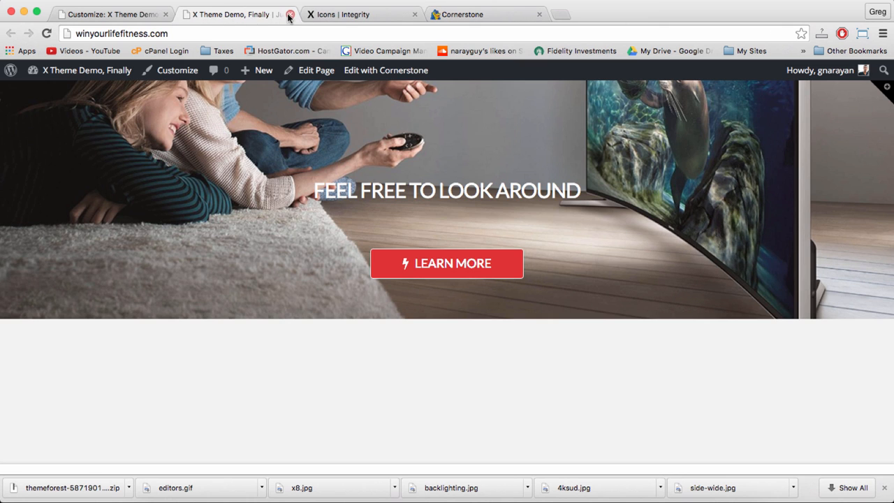
click(200, 35)
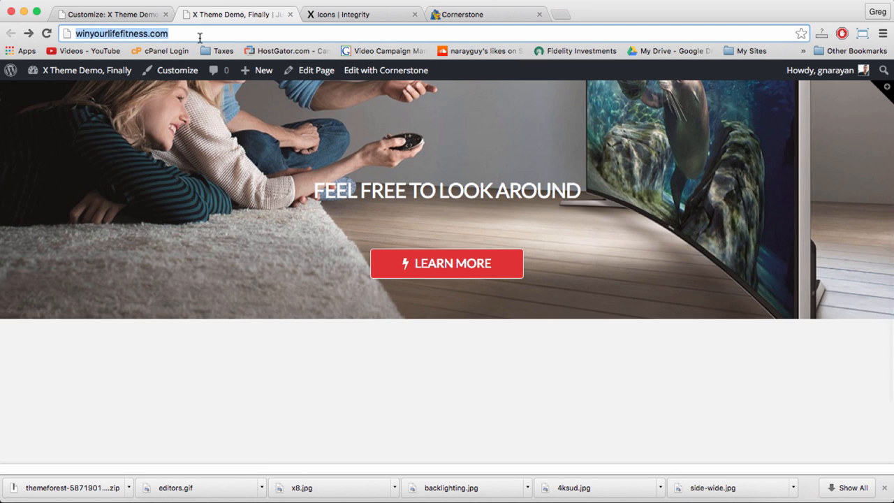
click(204, 35)
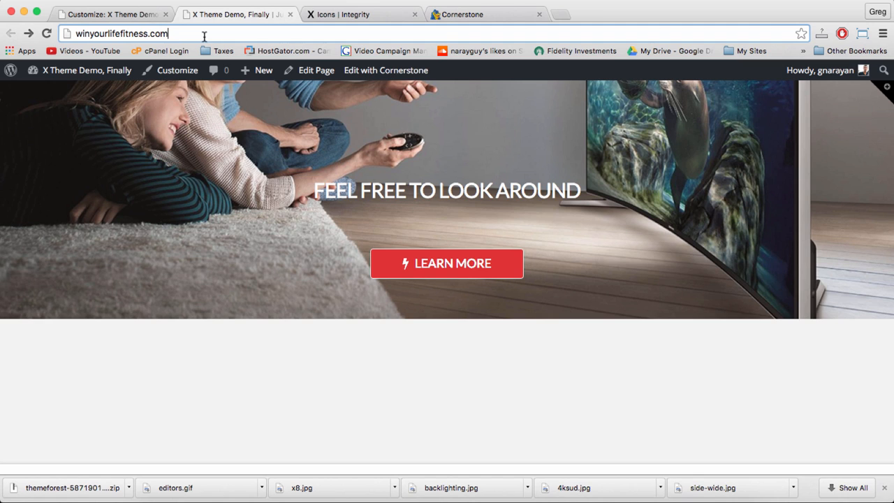
click(380, 71)
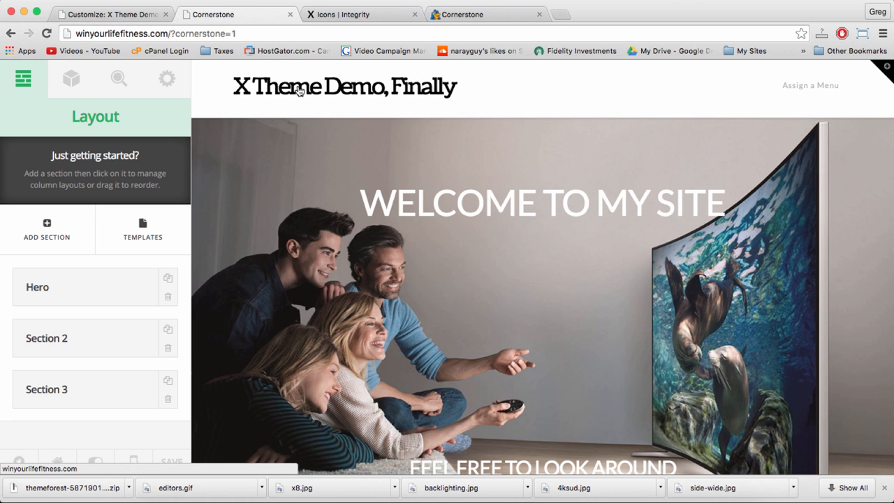
click(297, 89)
click(249, 14)
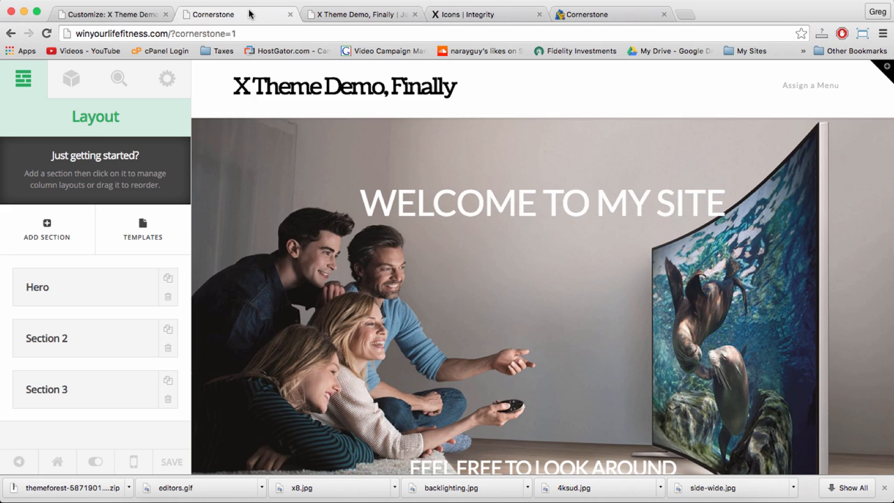
Rename Section 2 in the layout to "Meat and Potatoes" and save the page.
scroll(349, 211, down, 3)
scroll(349, 211, down, 5)
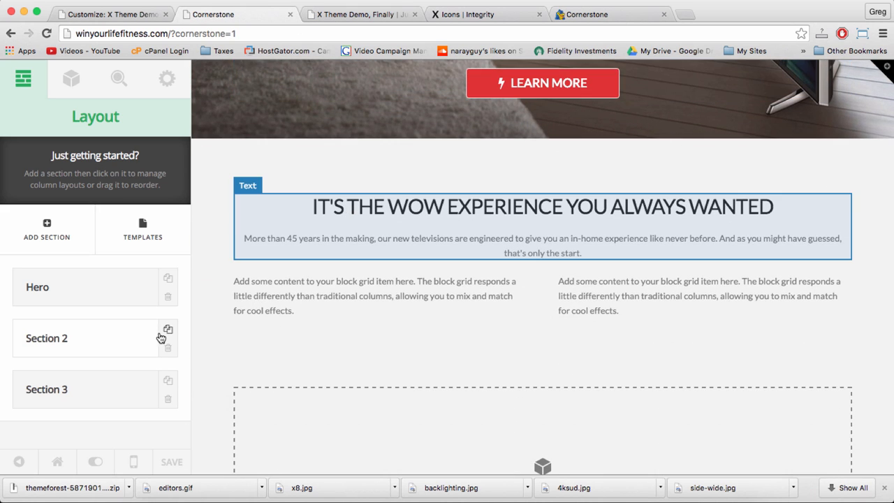
click(38, 339)
double_click(38, 226)
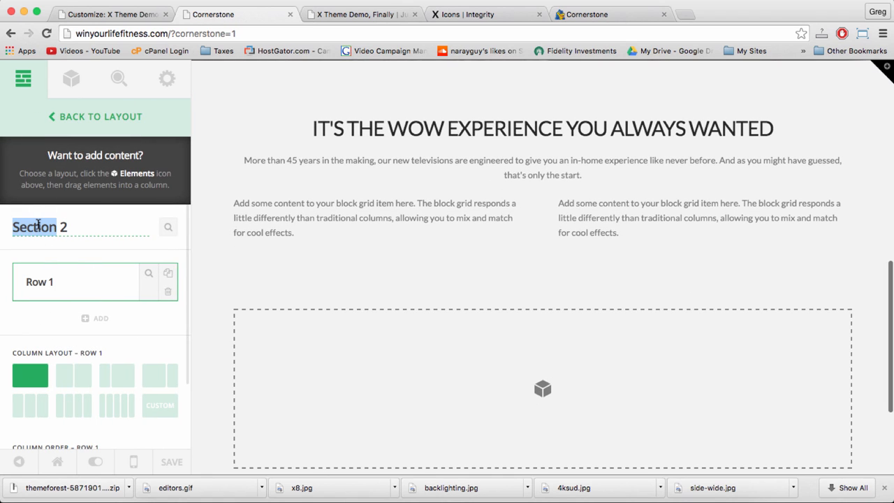
triple_click(38, 226)
text(Meat and )
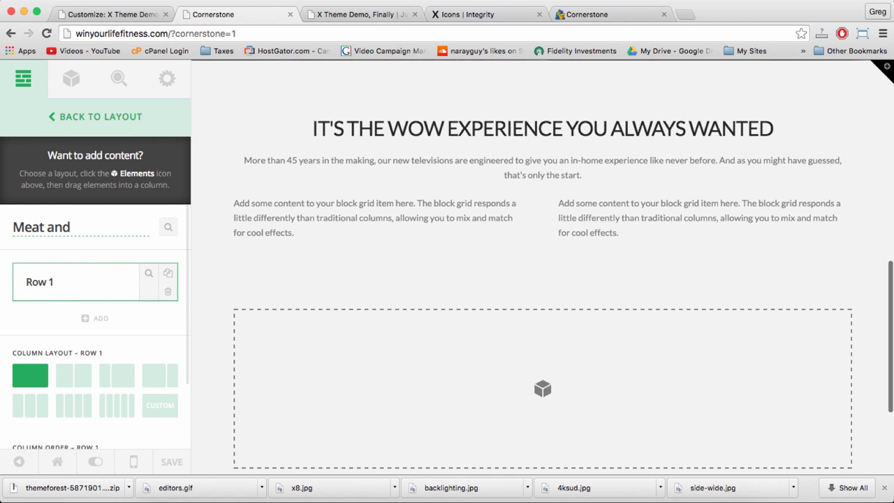
text(Portatoes)
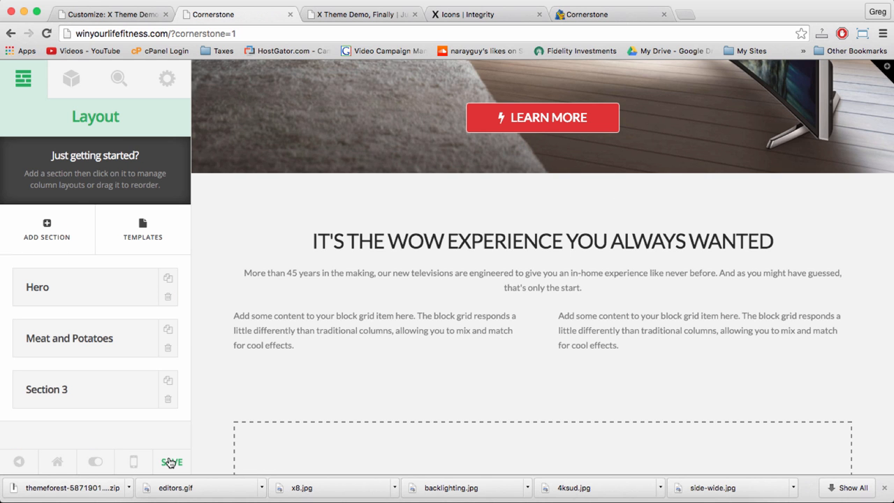
click(171, 463)
Add id="mp-headline" to the h3 tag of the "IT'S THE WOW EXPERIENCE YOU ALWAYS WANTED" heading in the element's HTML code.
scroll(424, 226, up, 4)
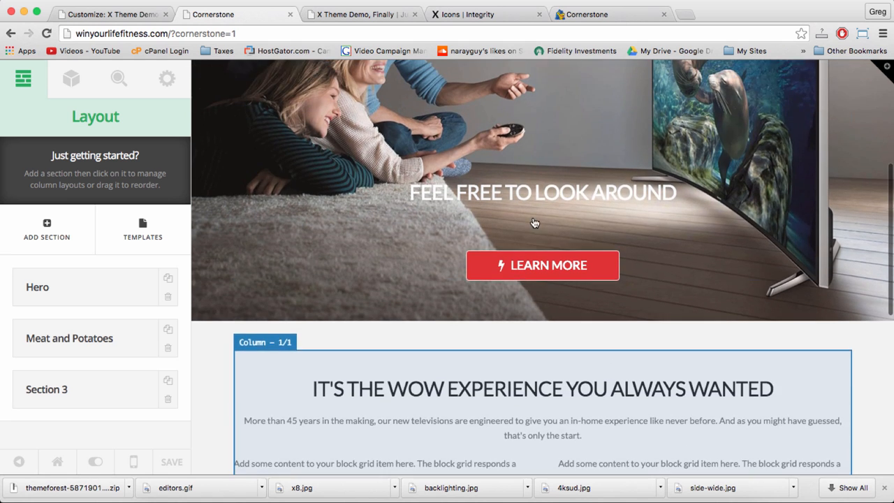
click(531, 392)
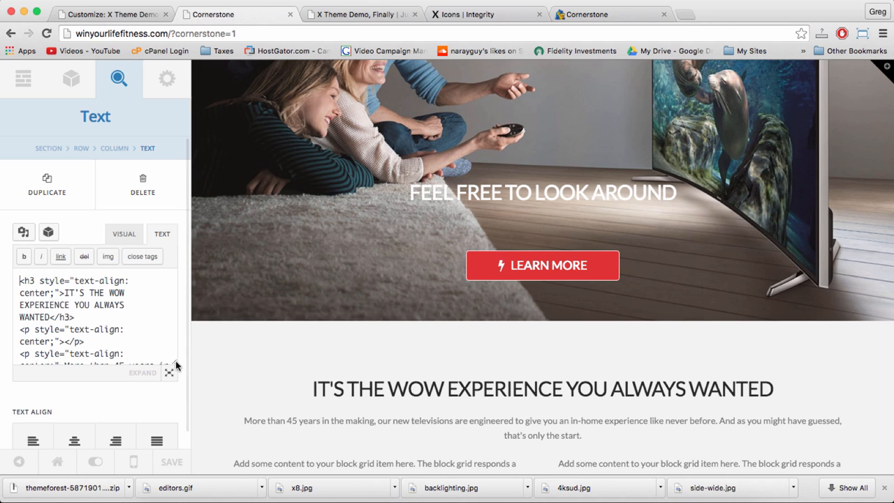
drag(176, 362, 173, 467)
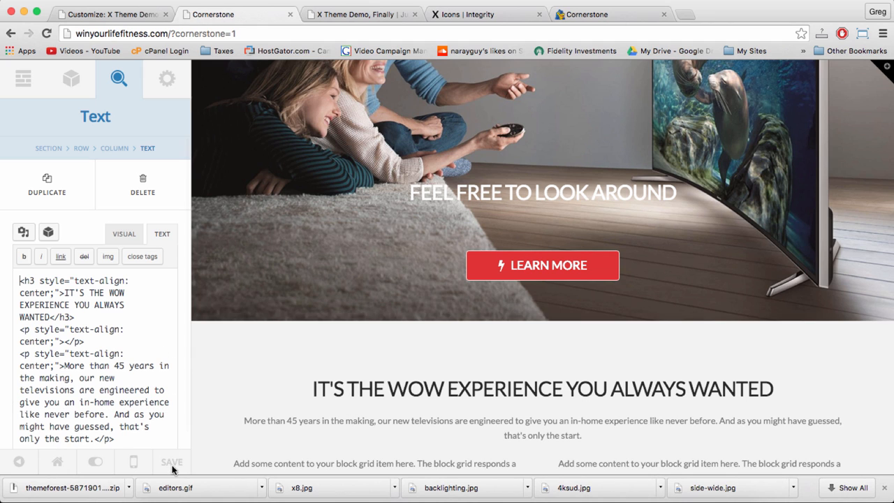
click(39, 282)
text(id=")
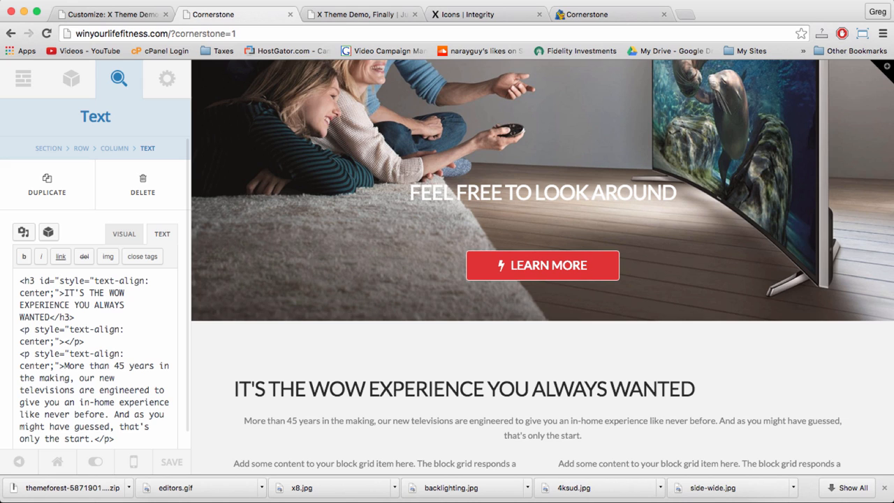
text(mp-headline)
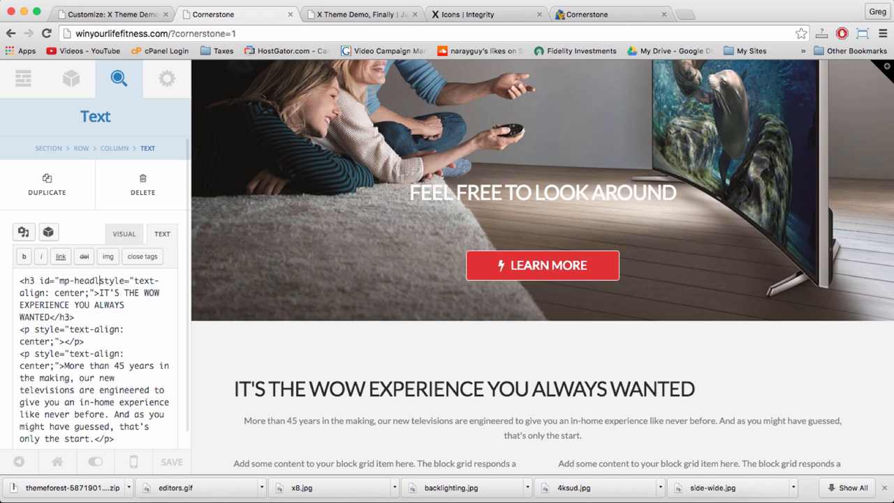
text(")
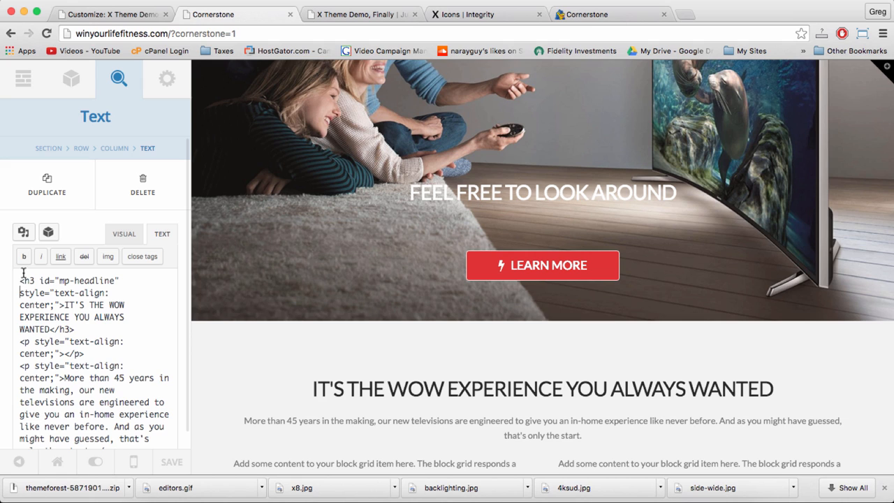
drag(59, 282, 116, 281)
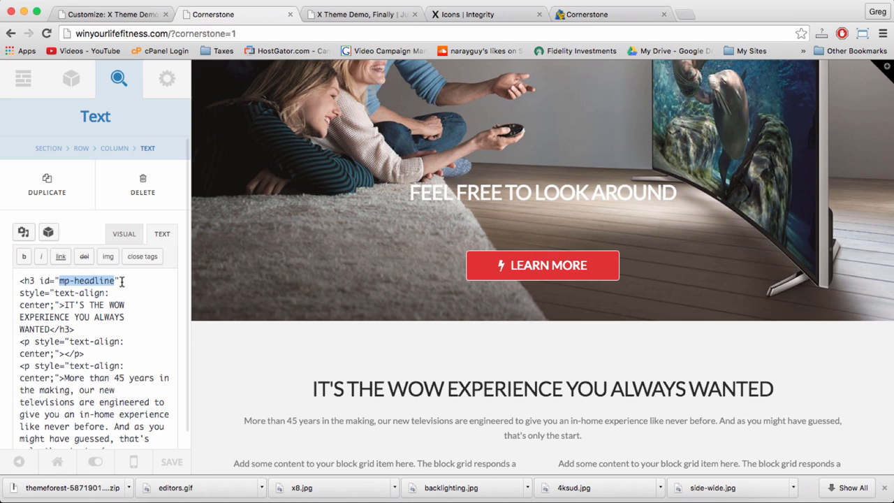
click(123, 281)
drag(38, 280, 121, 281)
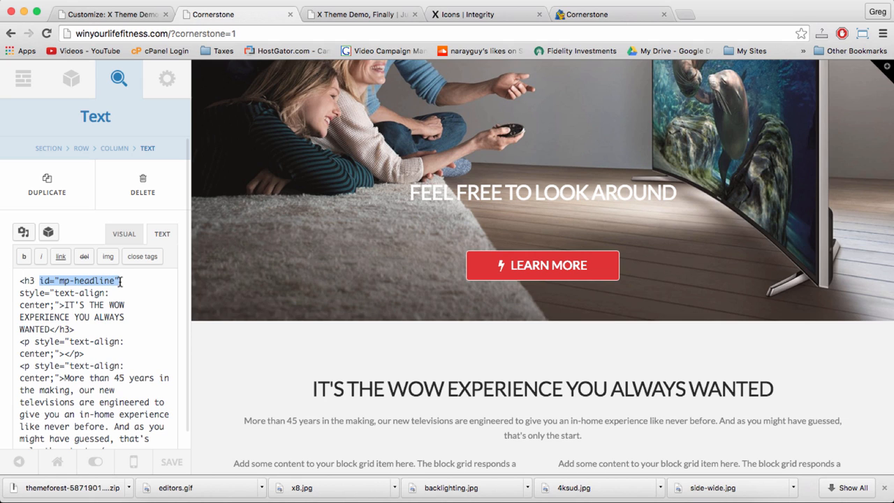
click(17, 293)
key(BackSpace)
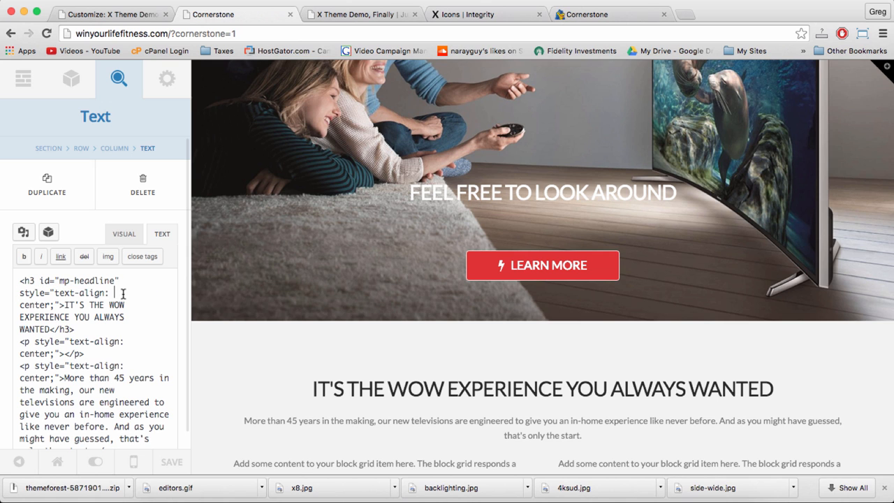
triple_click(65, 282)
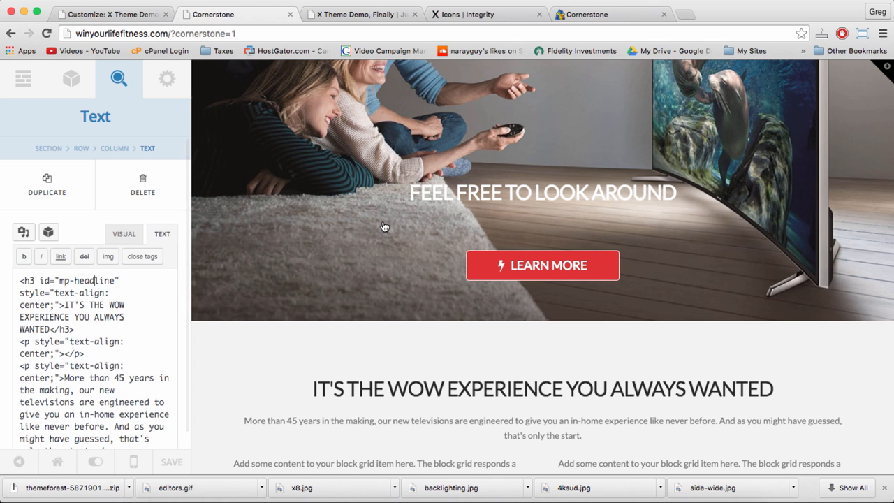
Set the href of the hero's LEARN MORE button shortcode to "#mp-headline" in the hero text's code.
click(536, 271)
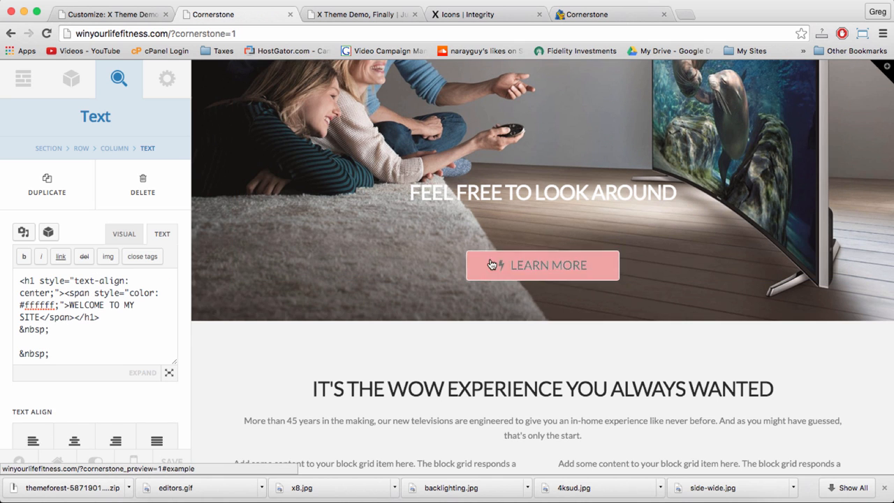
scroll(99, 306, down, 1)
scroll(99, 306, down, 5)
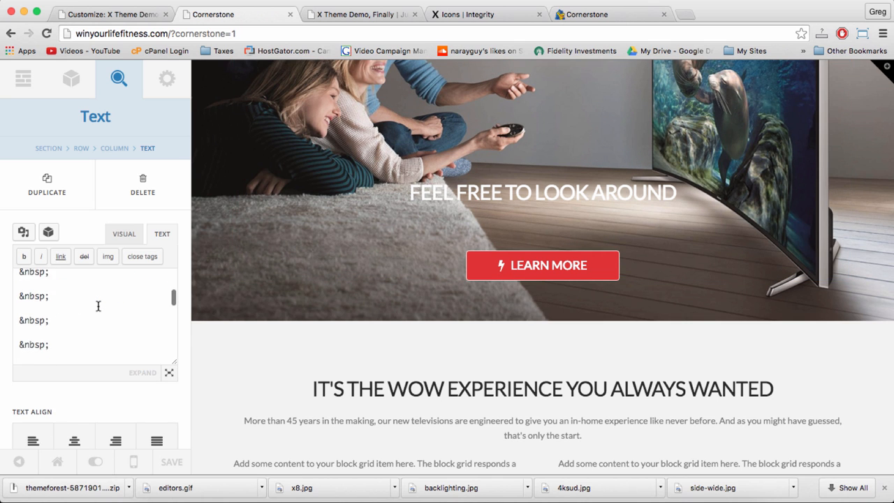
scroll(107, 324, down, 5)
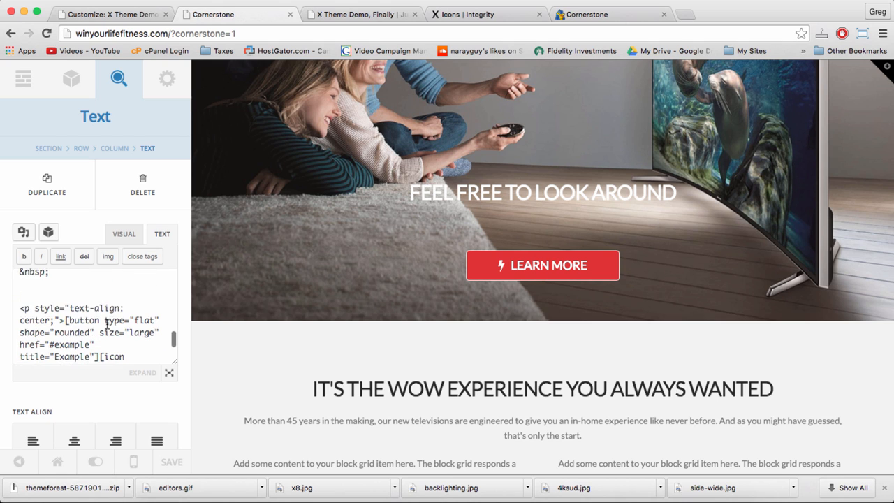
scroll(107, 324, down, 2)
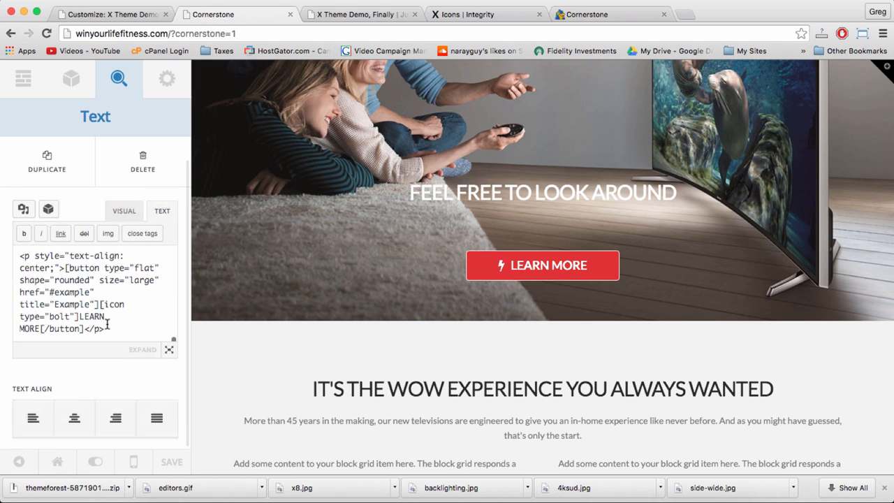
double_click(56, 291)
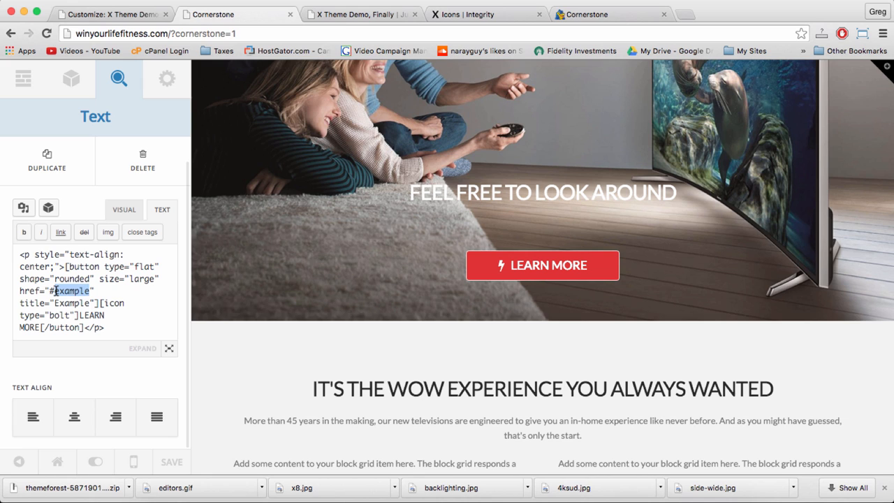
key(BackSpace)
key(BackSpace)
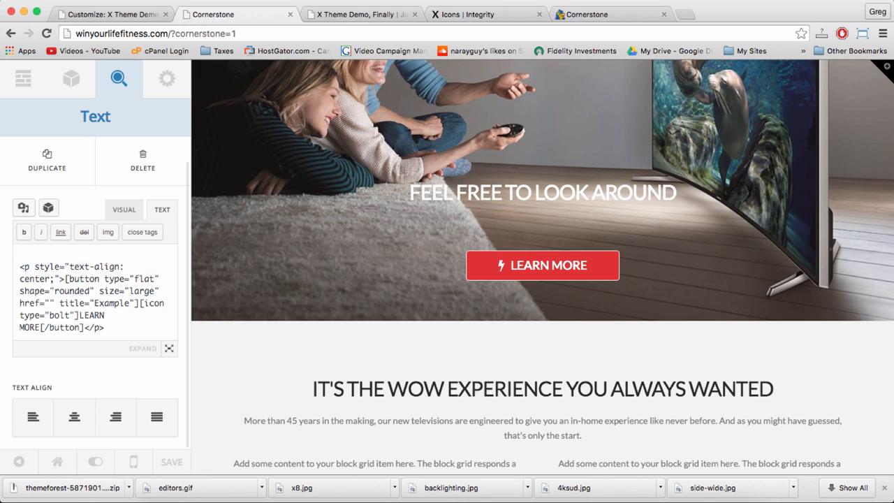
scroll(49, 305, up, 1)
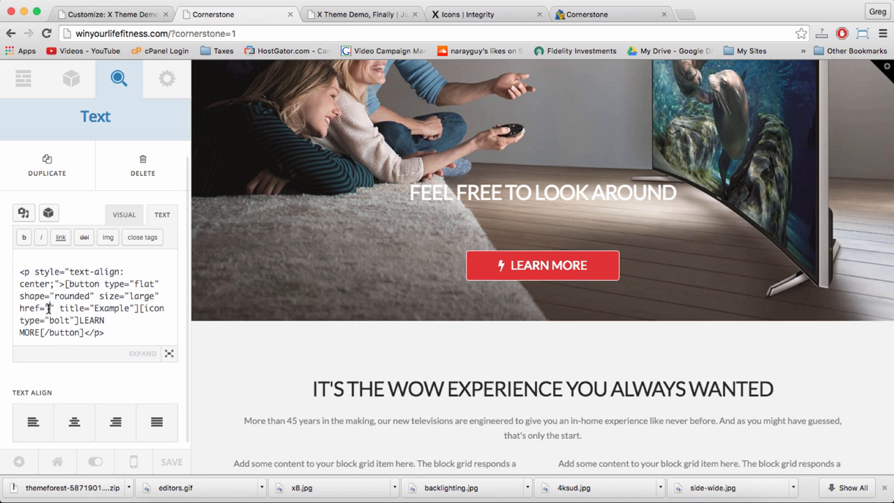
text(#mp)
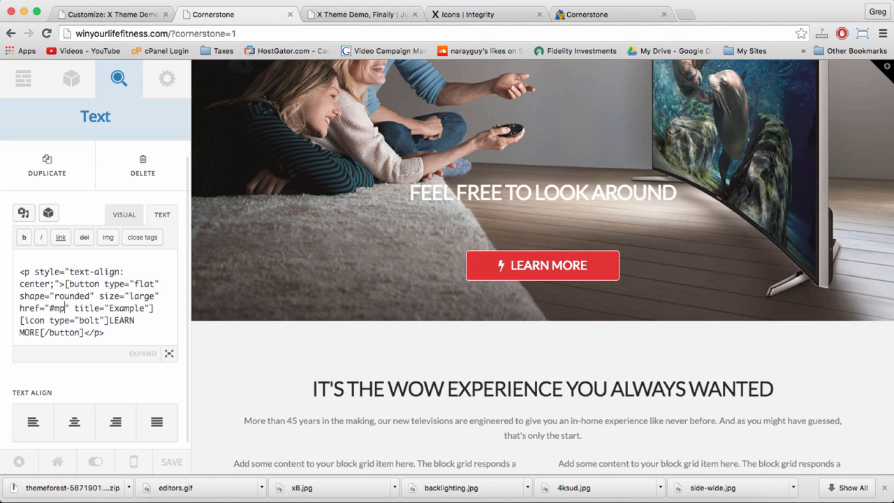
text(-headline)
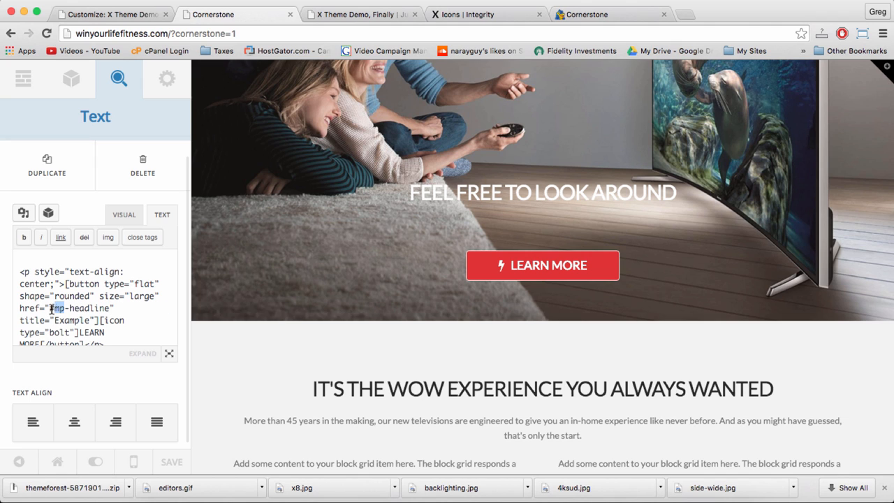
drag(55, 308, 48, 308)
click(114, 308)
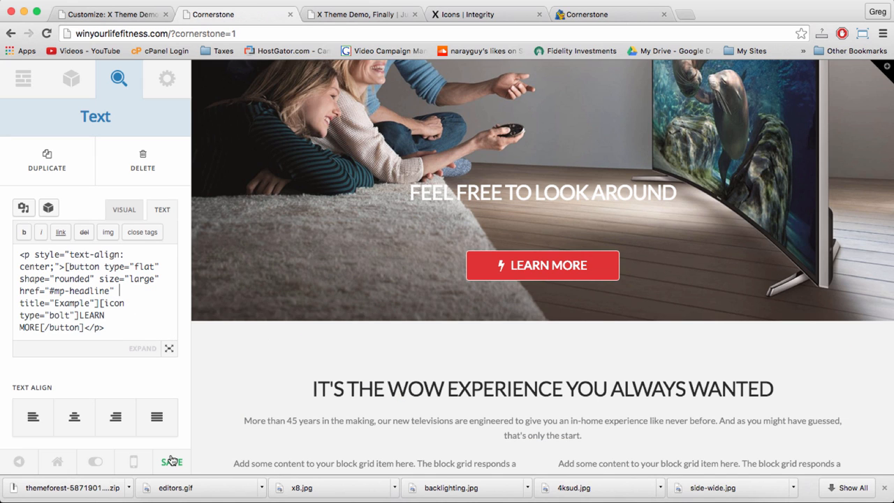
Save the page in Cornerstone and load the live homepage at winyourlifefitness.com without an anchor in the address.
click(172, 461)
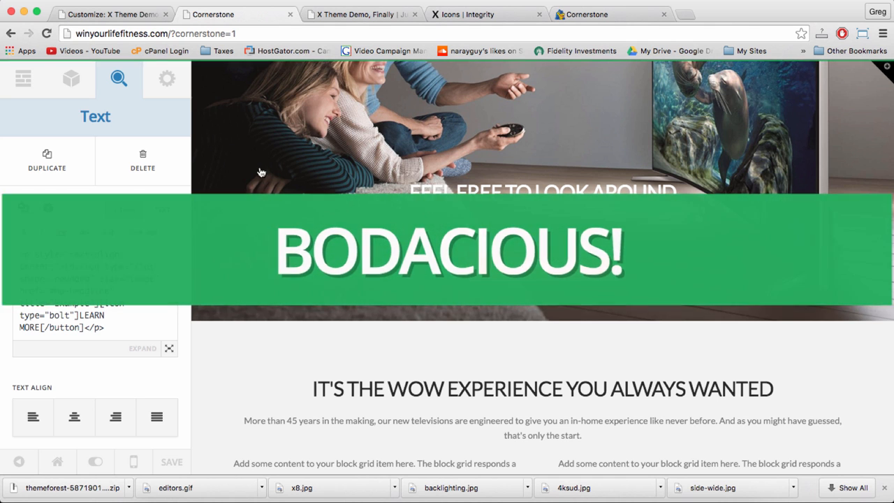
click(367, 15)
click(368, 36)
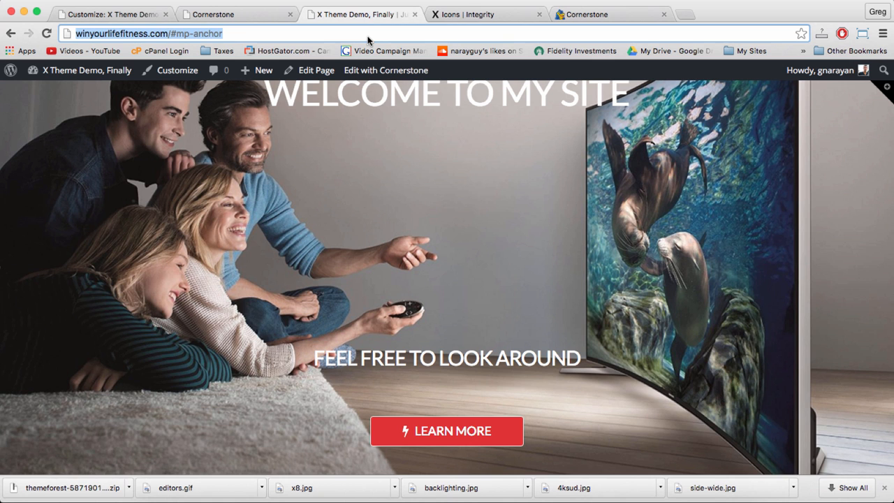
text(winyourlifefitness.com)
key(Return)
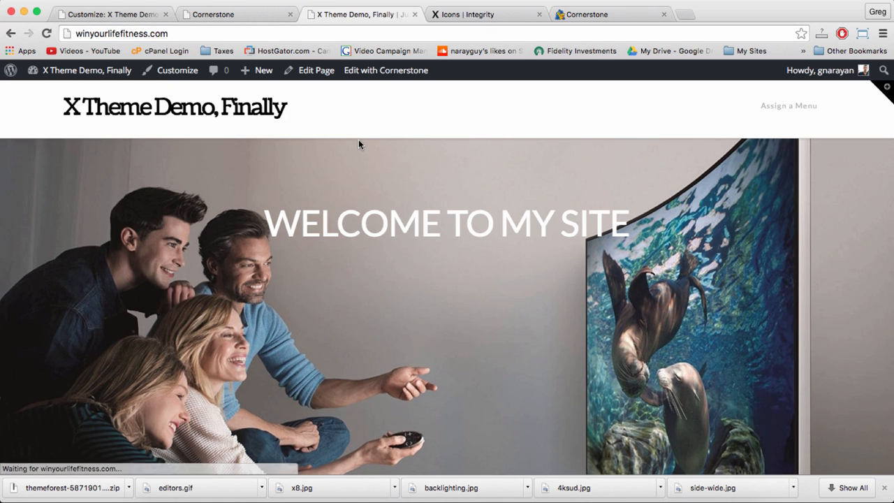
Test the hero's LEARN MORE button on the live homepage and check where its anchor link leads, repeating the check from the hero.
scroll(358, 139, down, 5)
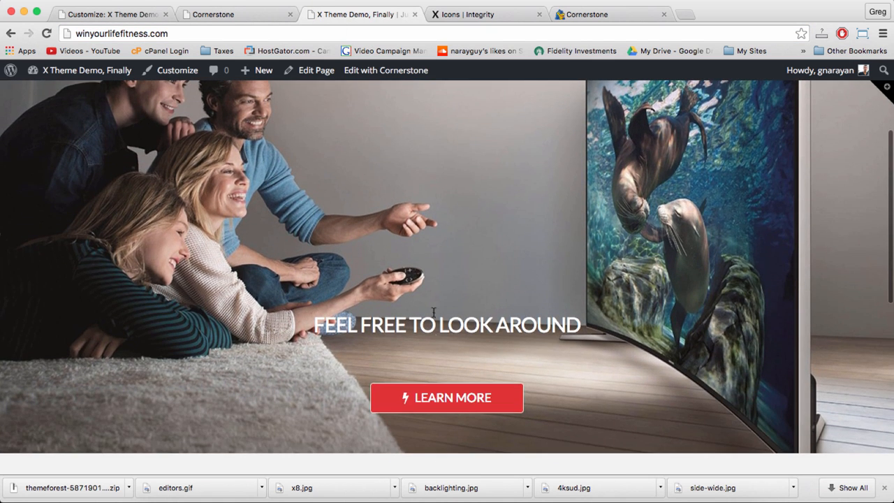
click(451, 398)
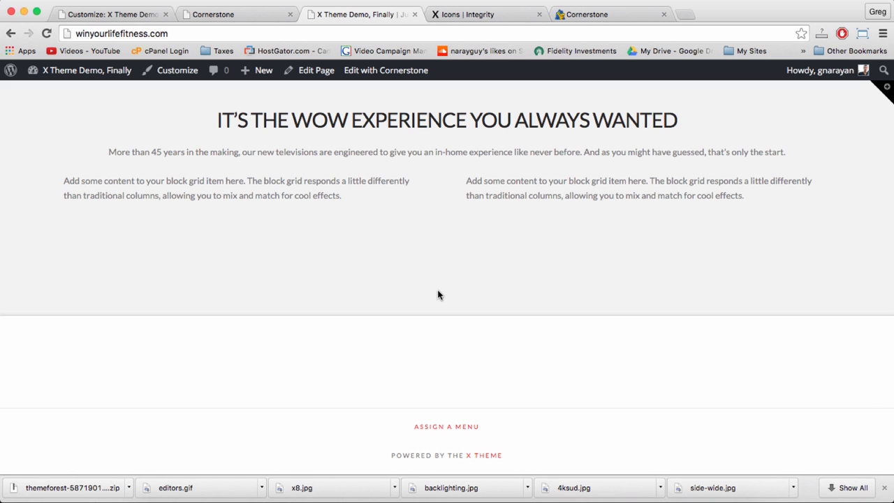
scroll(439, 295, up, 10)
scroll(439, 294, down, 1)
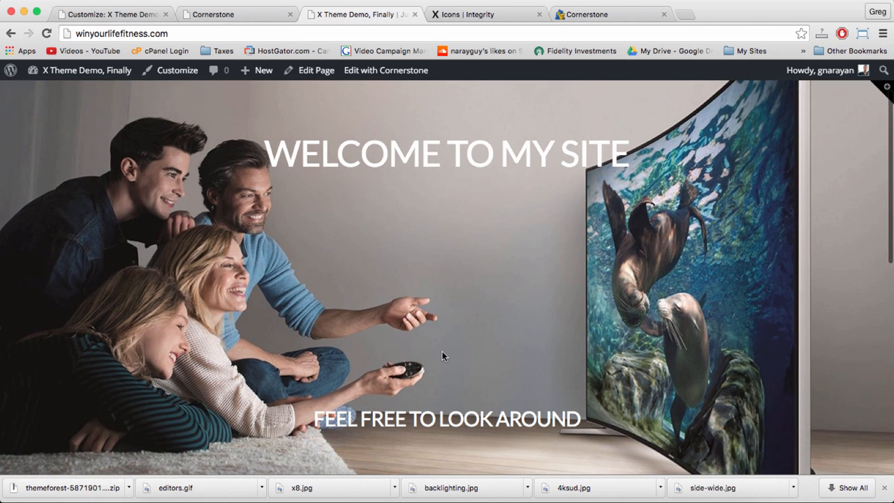
scroll(442, 363, down, 3)
scroll(442, 404, down, 10)
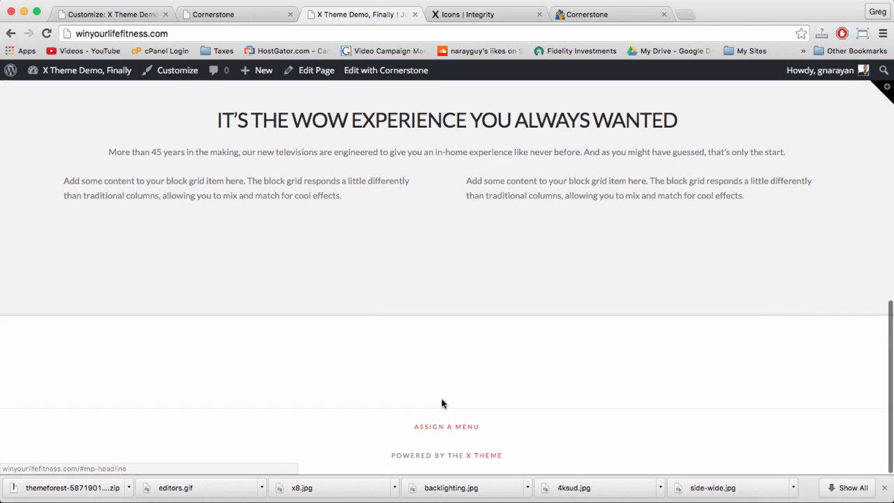